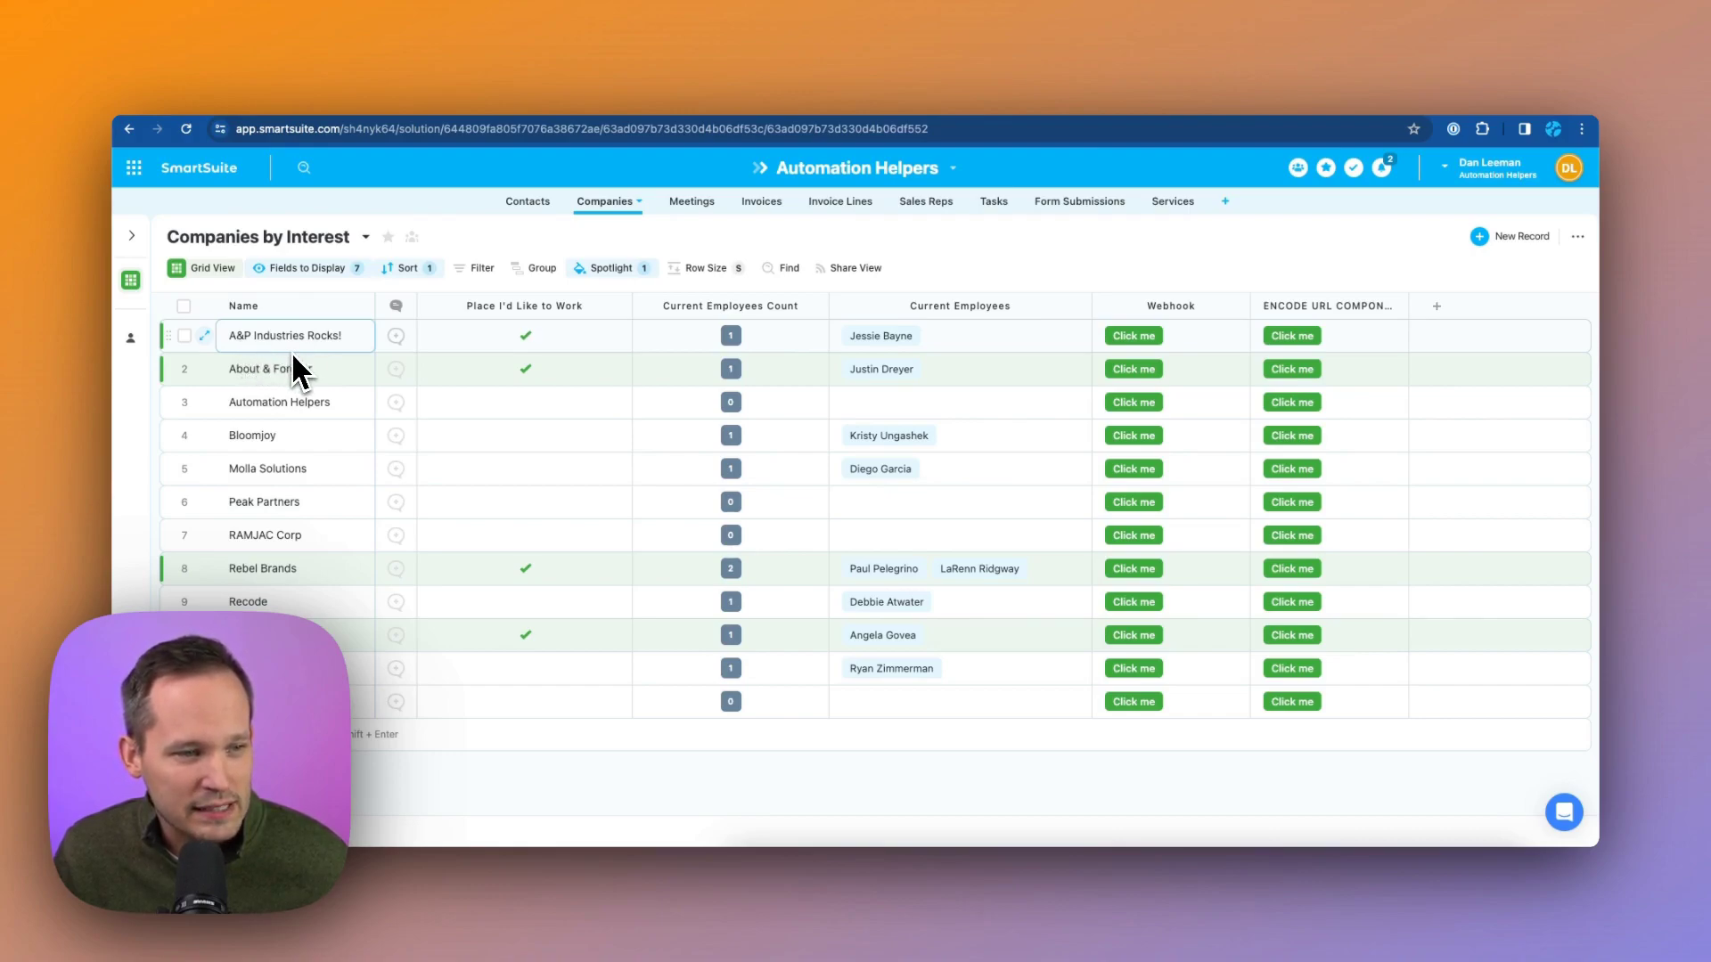
{"action": "left_click", "coordinate": [286, 440]}
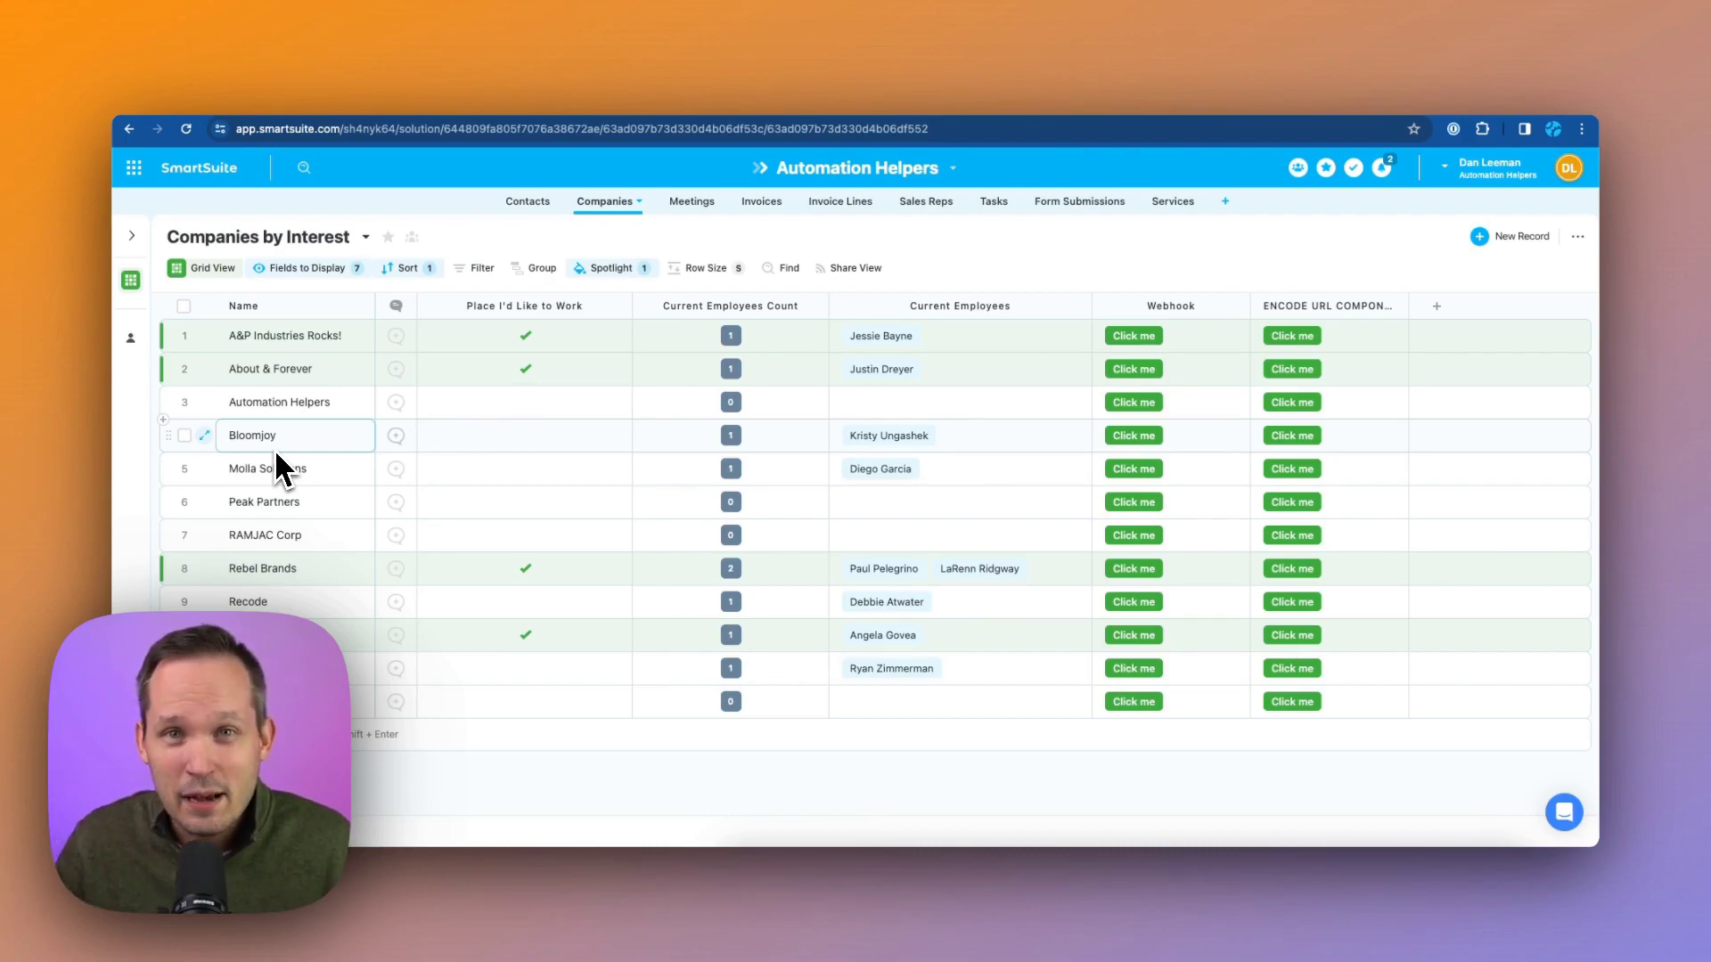
- Open the Webhook field's URL formula in the full formula editor
{"action": "left_click", "coordinate": [1240, 306]}
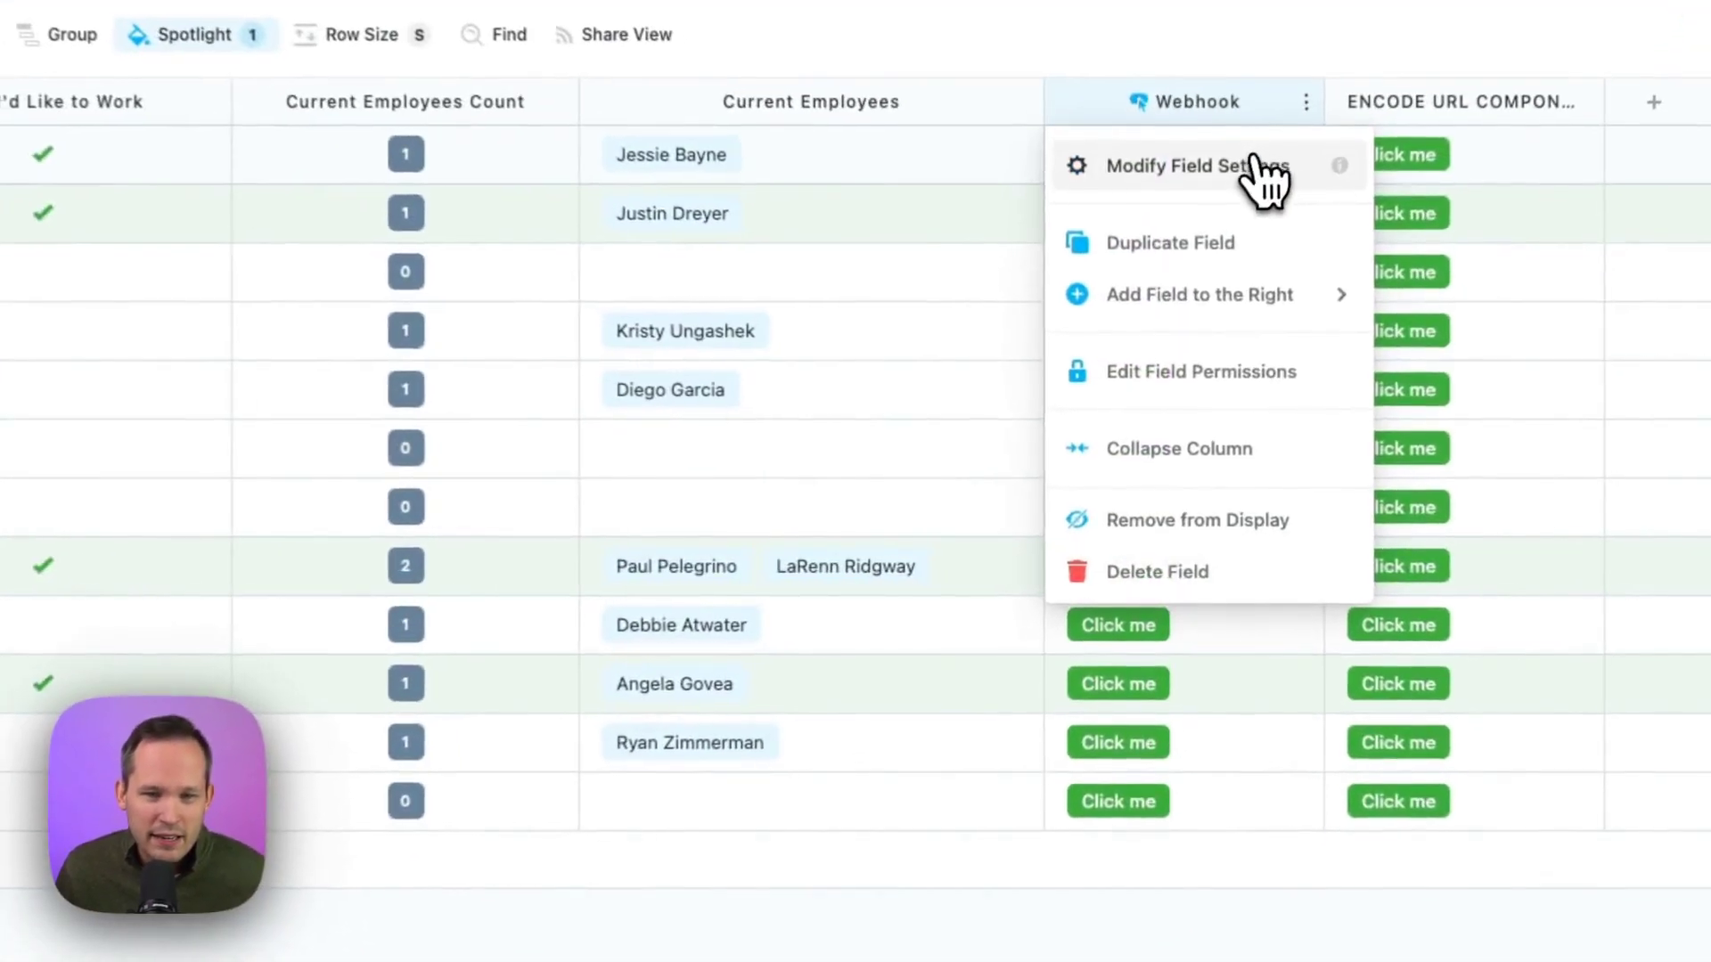
{"action": "left_click", "coordinate": [1264, 178]}
{"action": "scroll", "coordinate": [1264, 633], "scroll_direction": "down", "scroll_amount": 5}
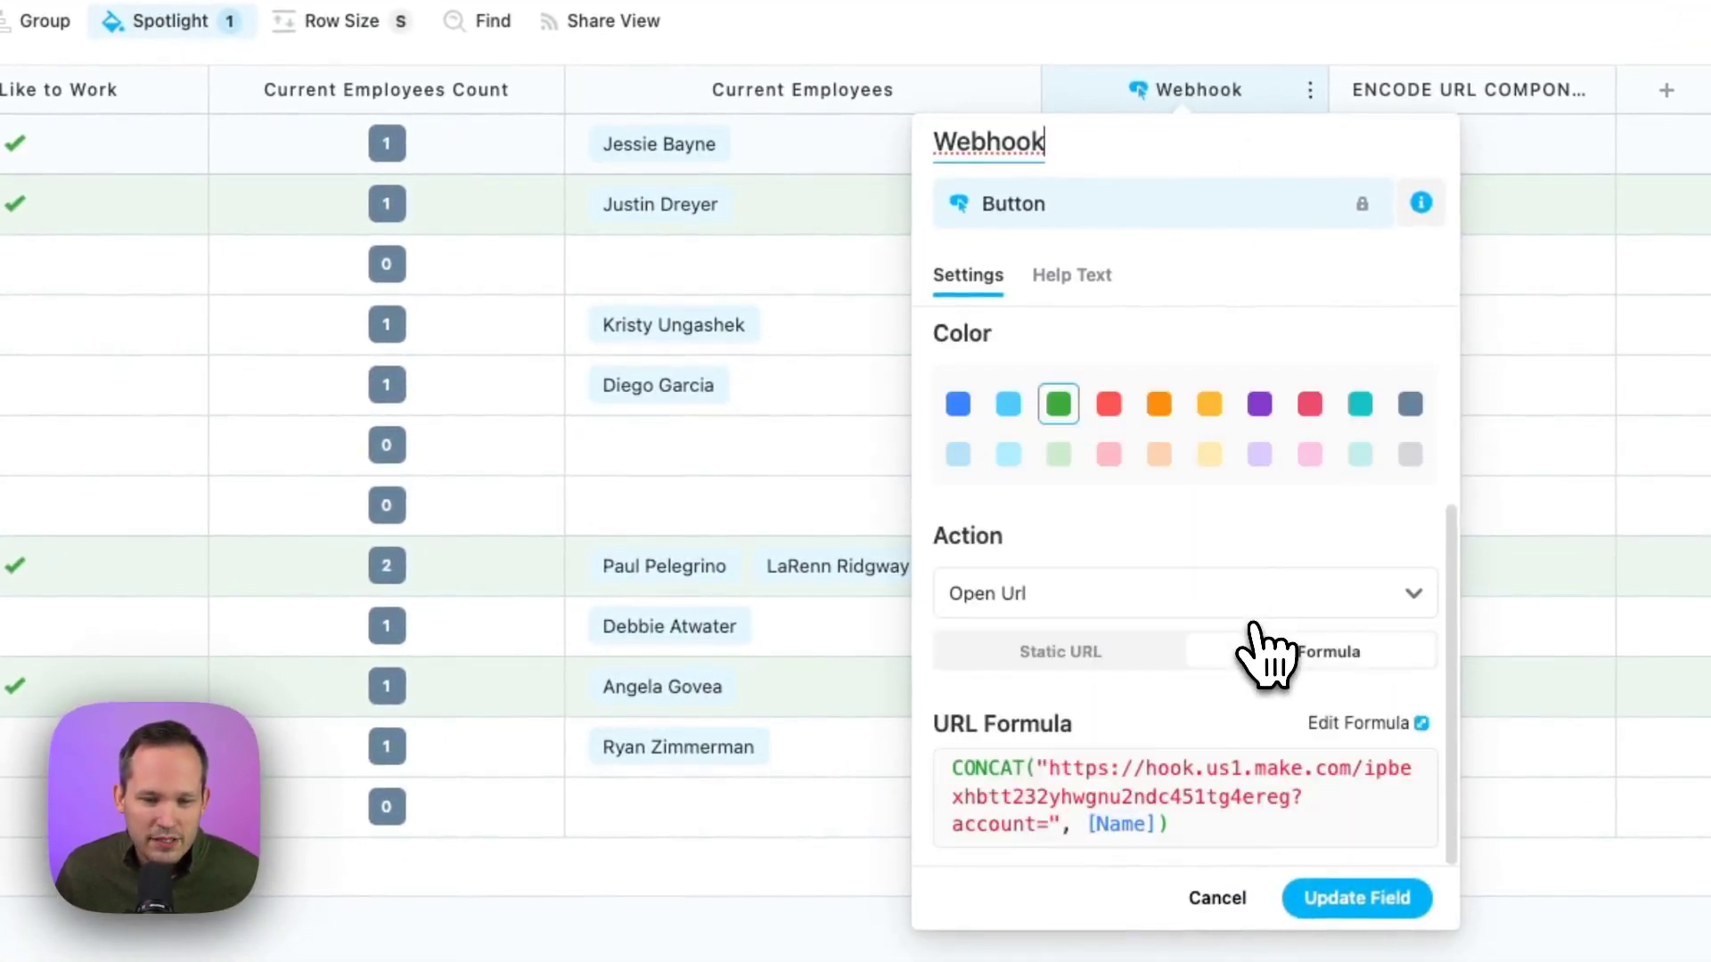
{"action": "left_click", "coordinate": [1399, 723]}
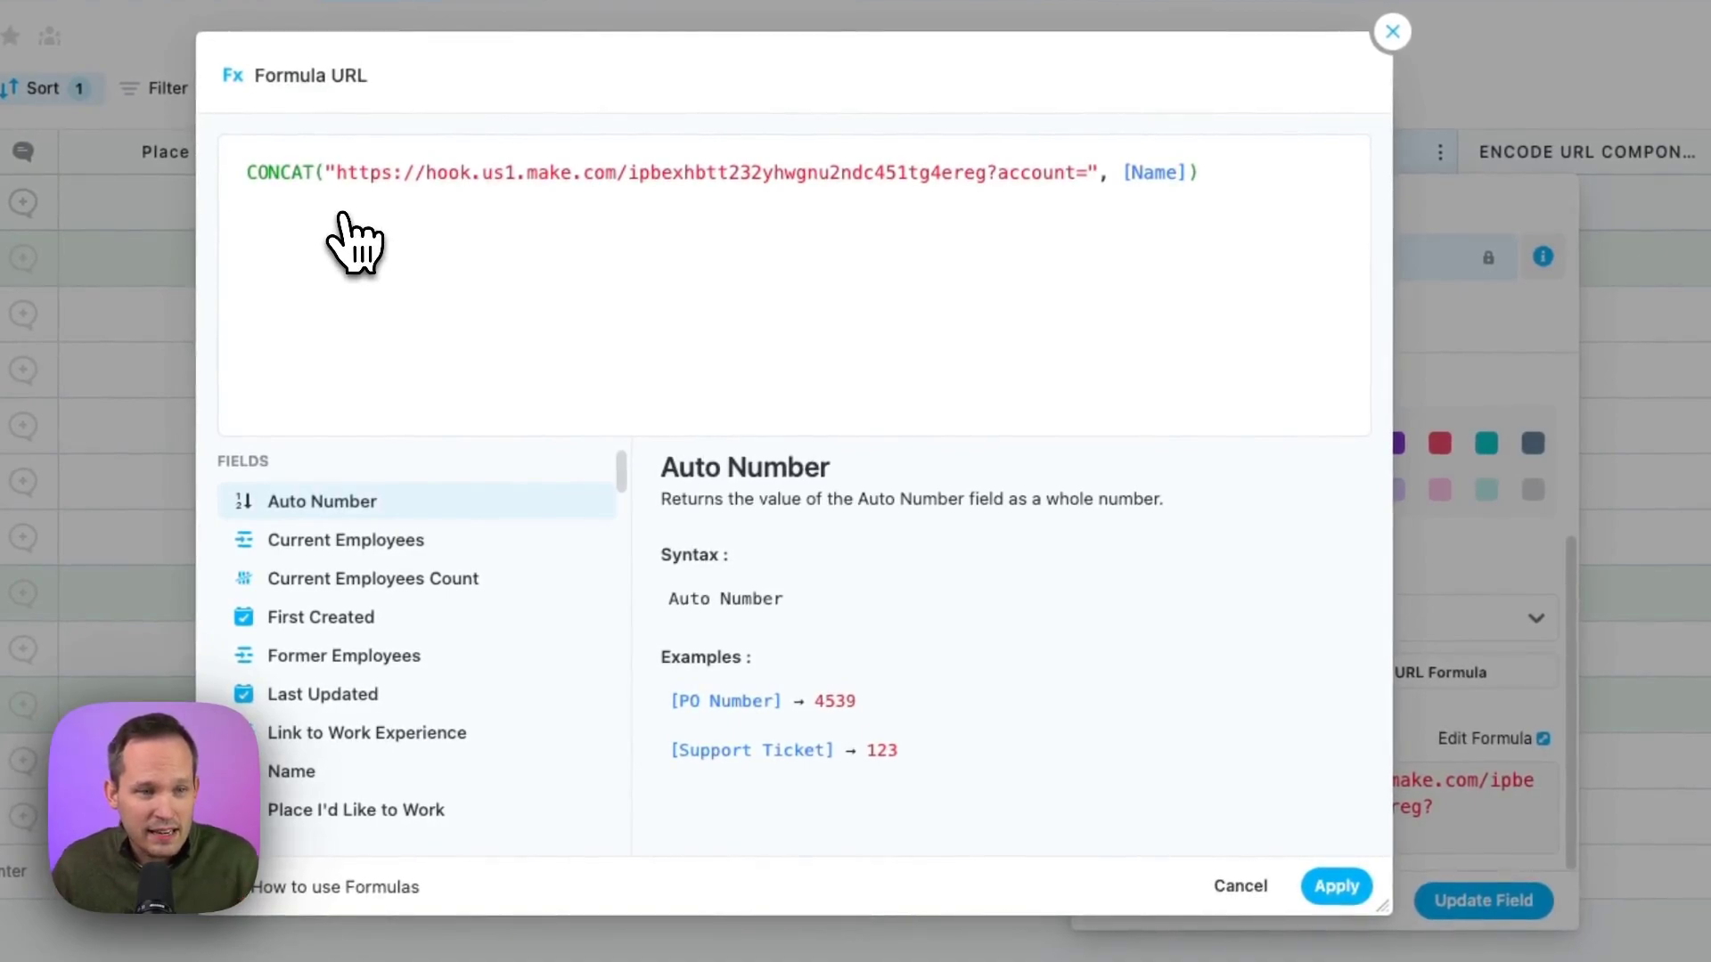
- Inspect the URL's [Name]-based account parameter, then fire the Webhook button for A&P Industries Rocks!
{"action": "left_click", "coordinate": [367, 174]}
{"action": "left_click_drag", "start_coordinate": [346, 173], "coordinate": [909, 237]}
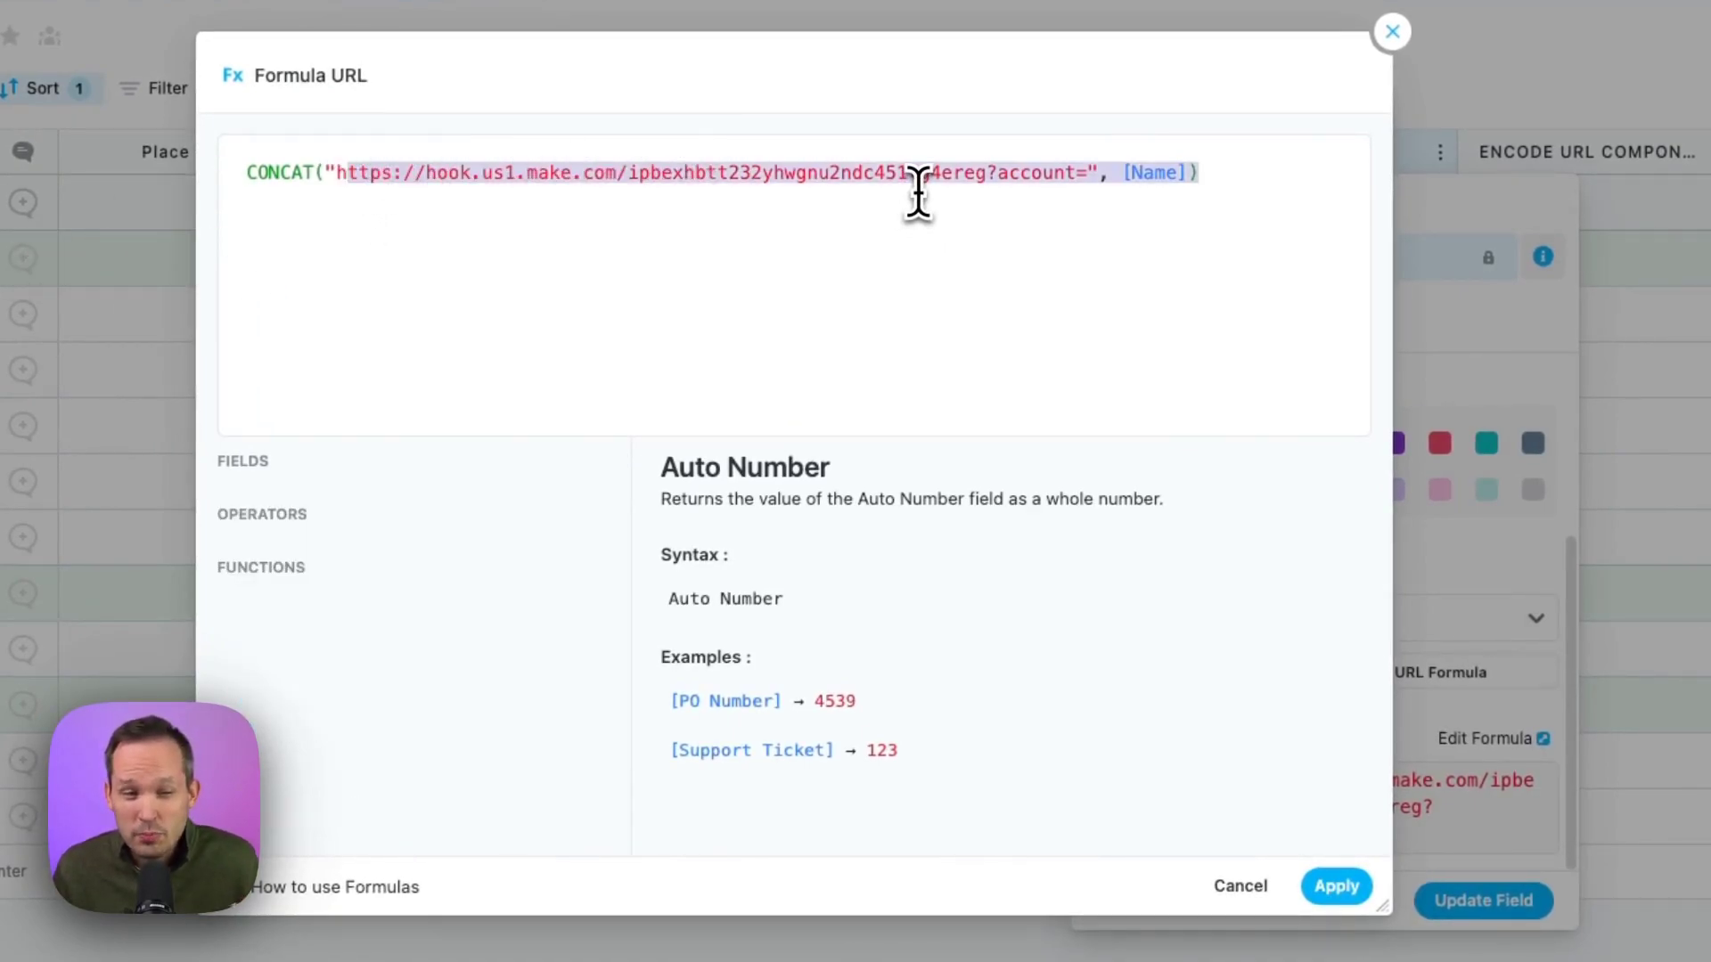
{"action": "left_click", "coordinate": [942, 174]}
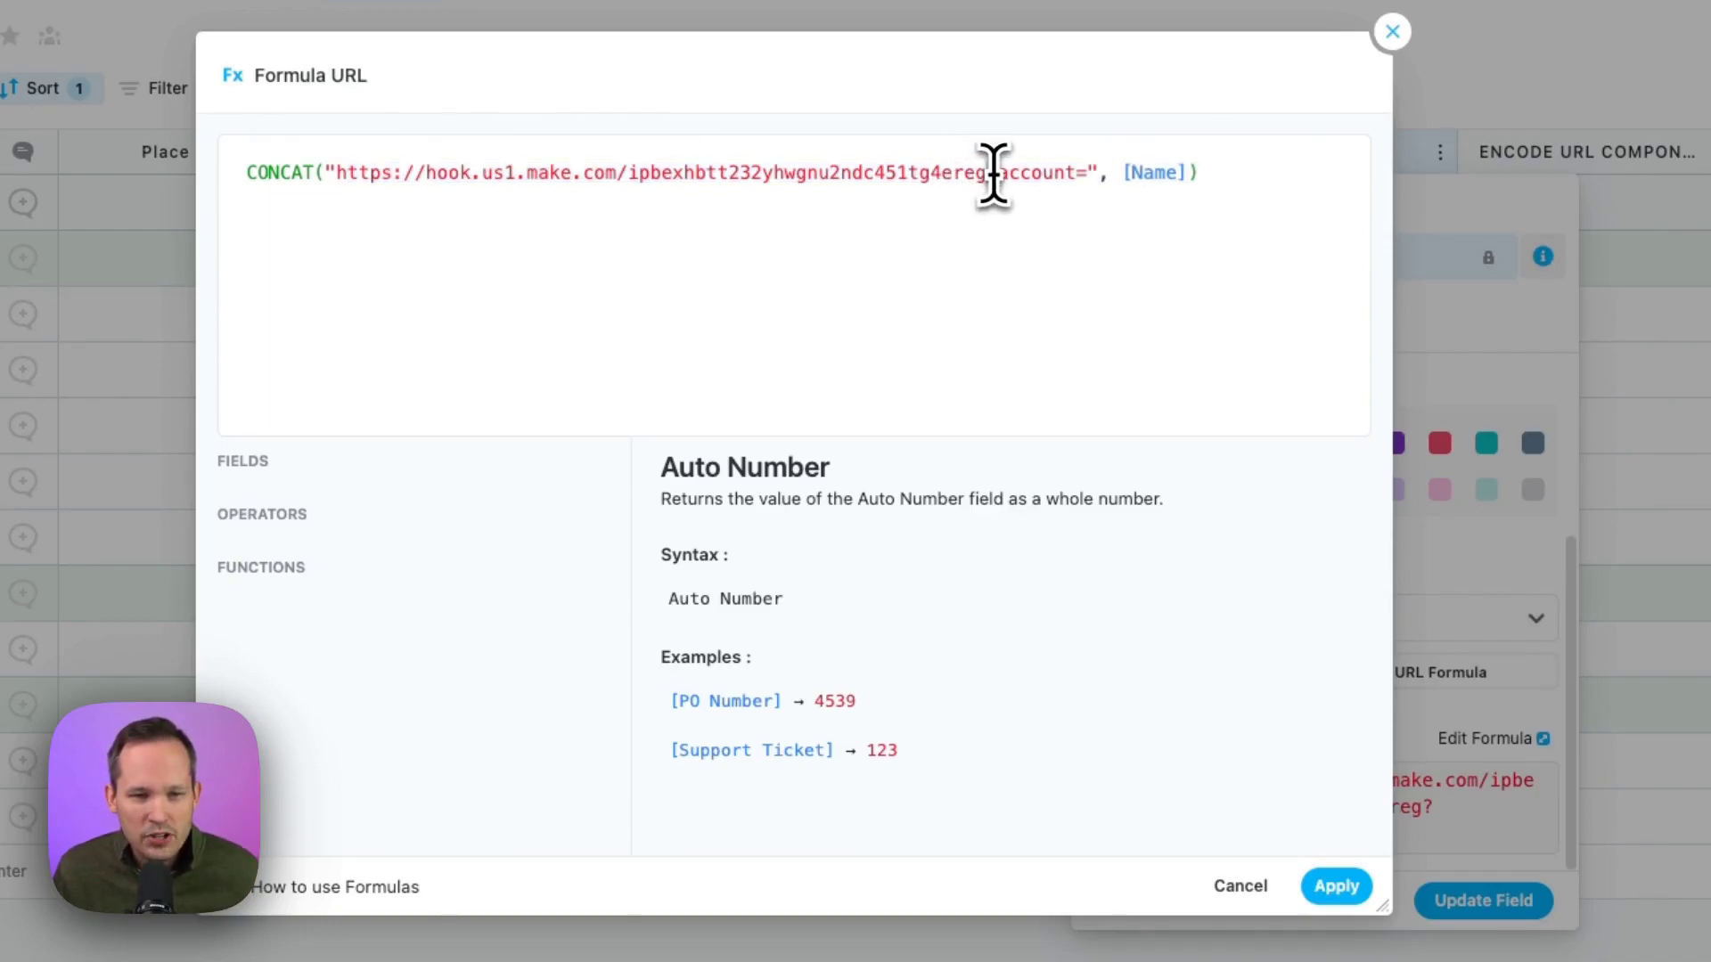
{"action": "left_click_drag", "start_coordinate": [999, 179], "coordinate": [1076, 189]}
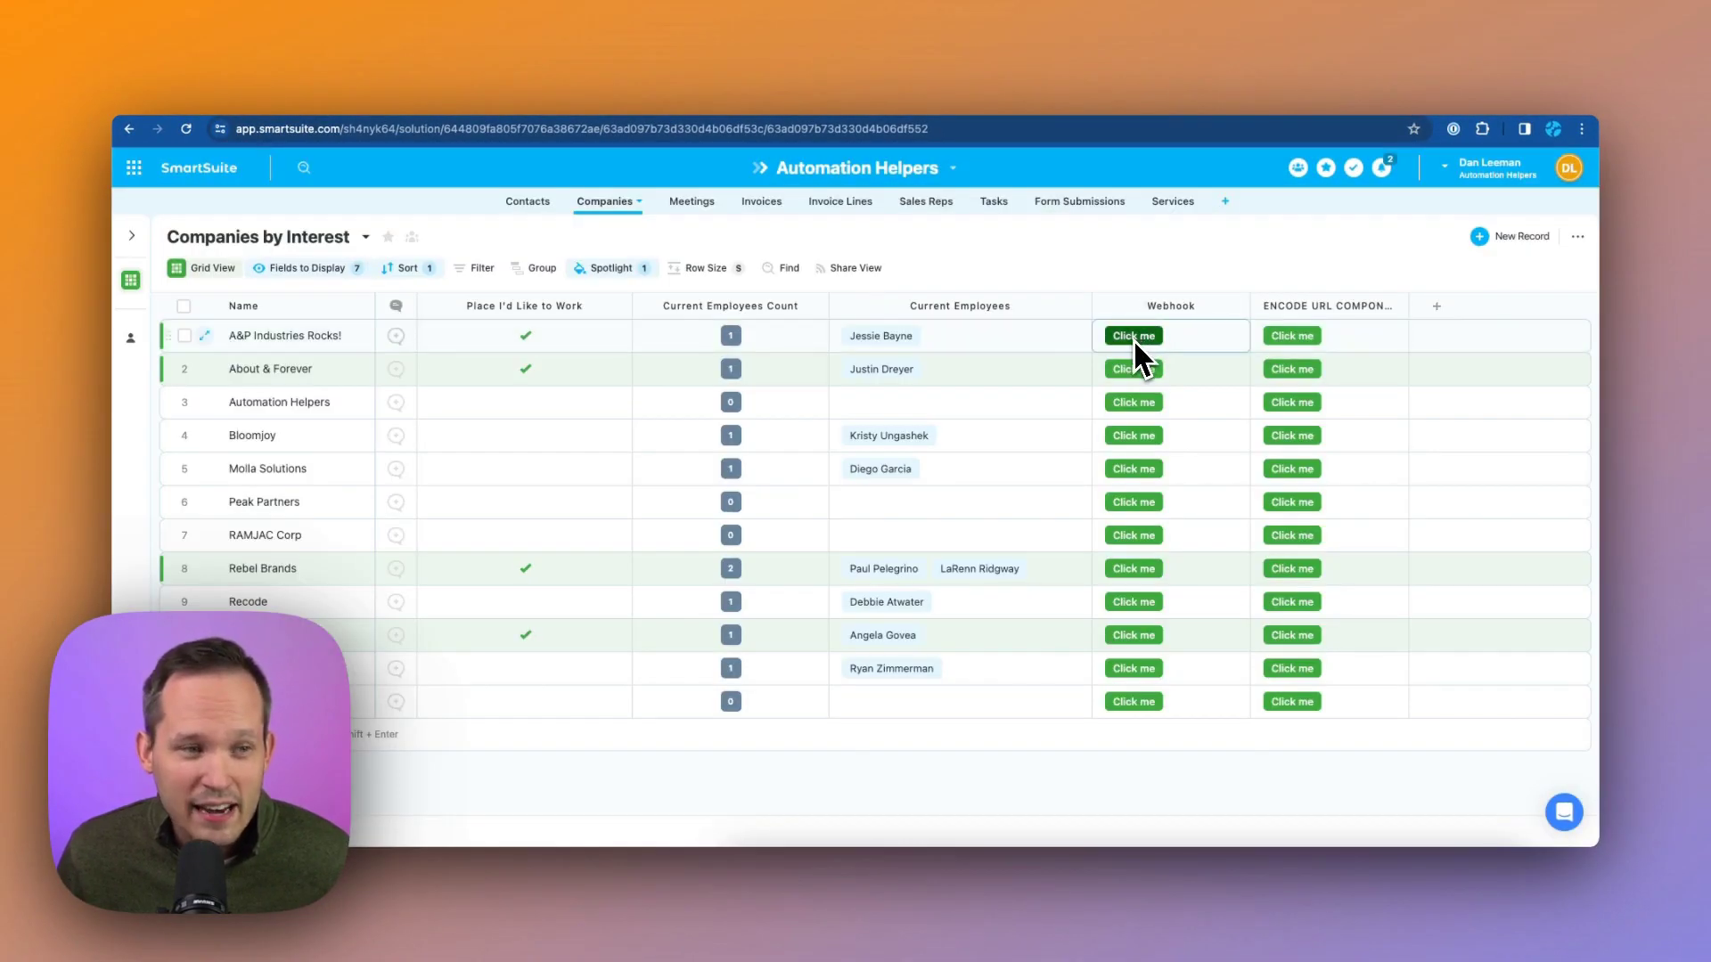
{"action": "key", "text": "Left"}
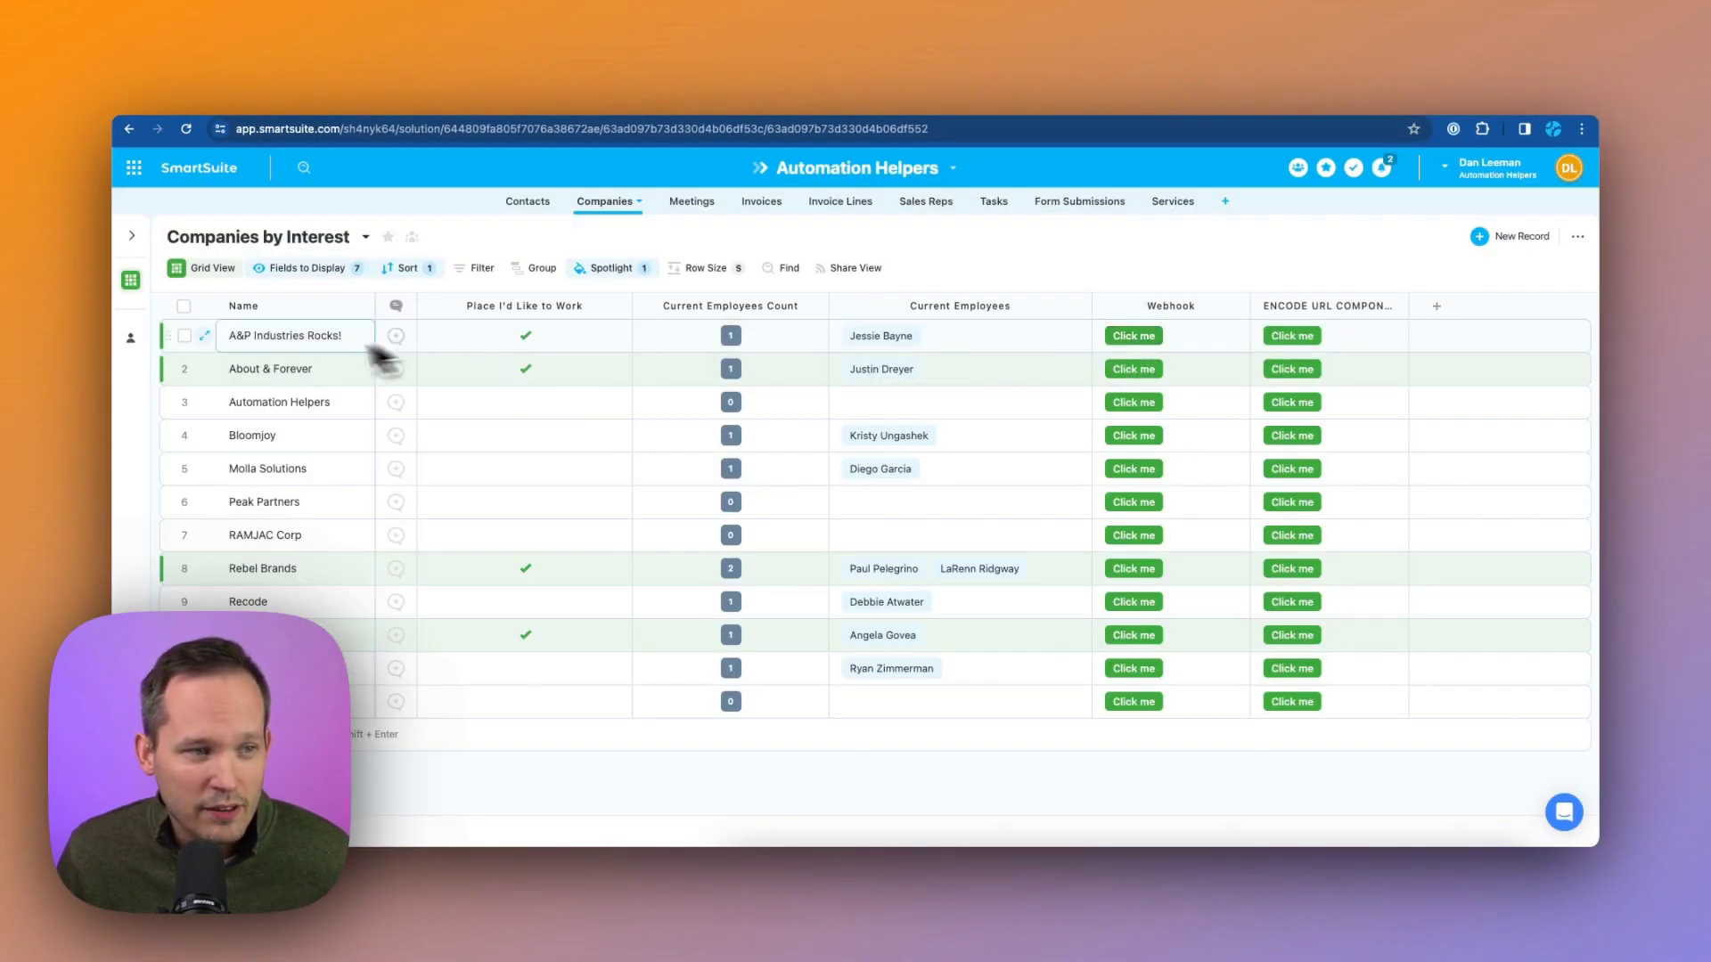
{"action": "left_click", "coordinate": [1136, 338]}
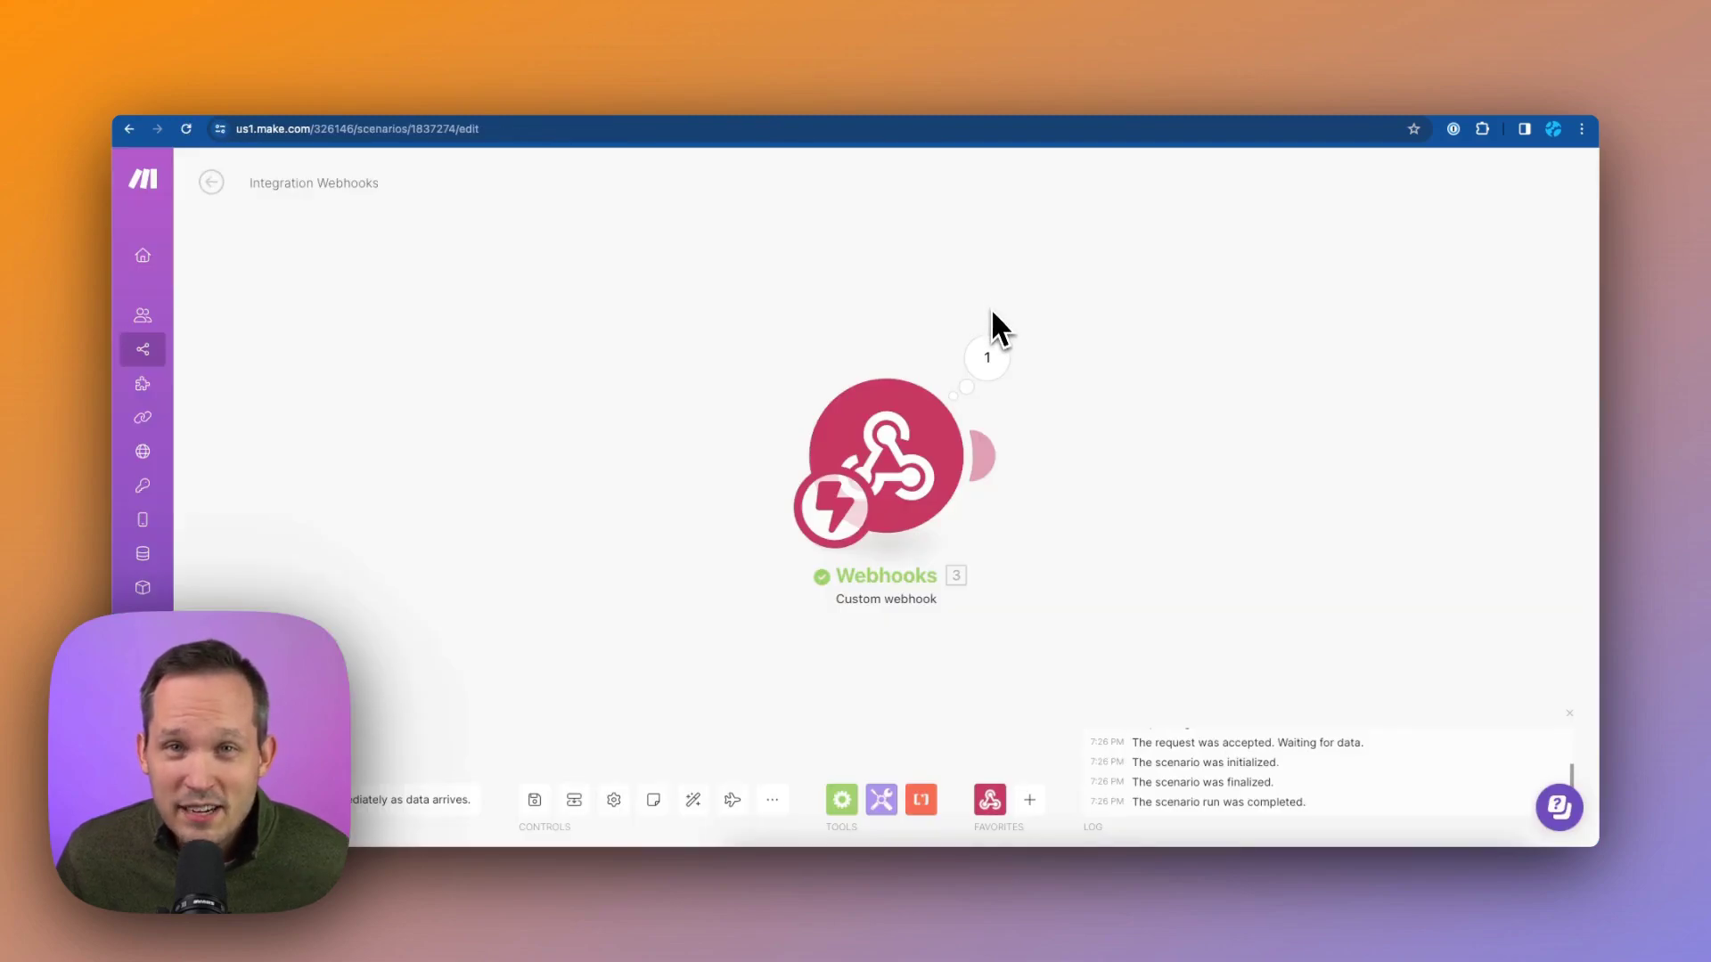
{"action": "left_click", "coordinate": [989, 361]}
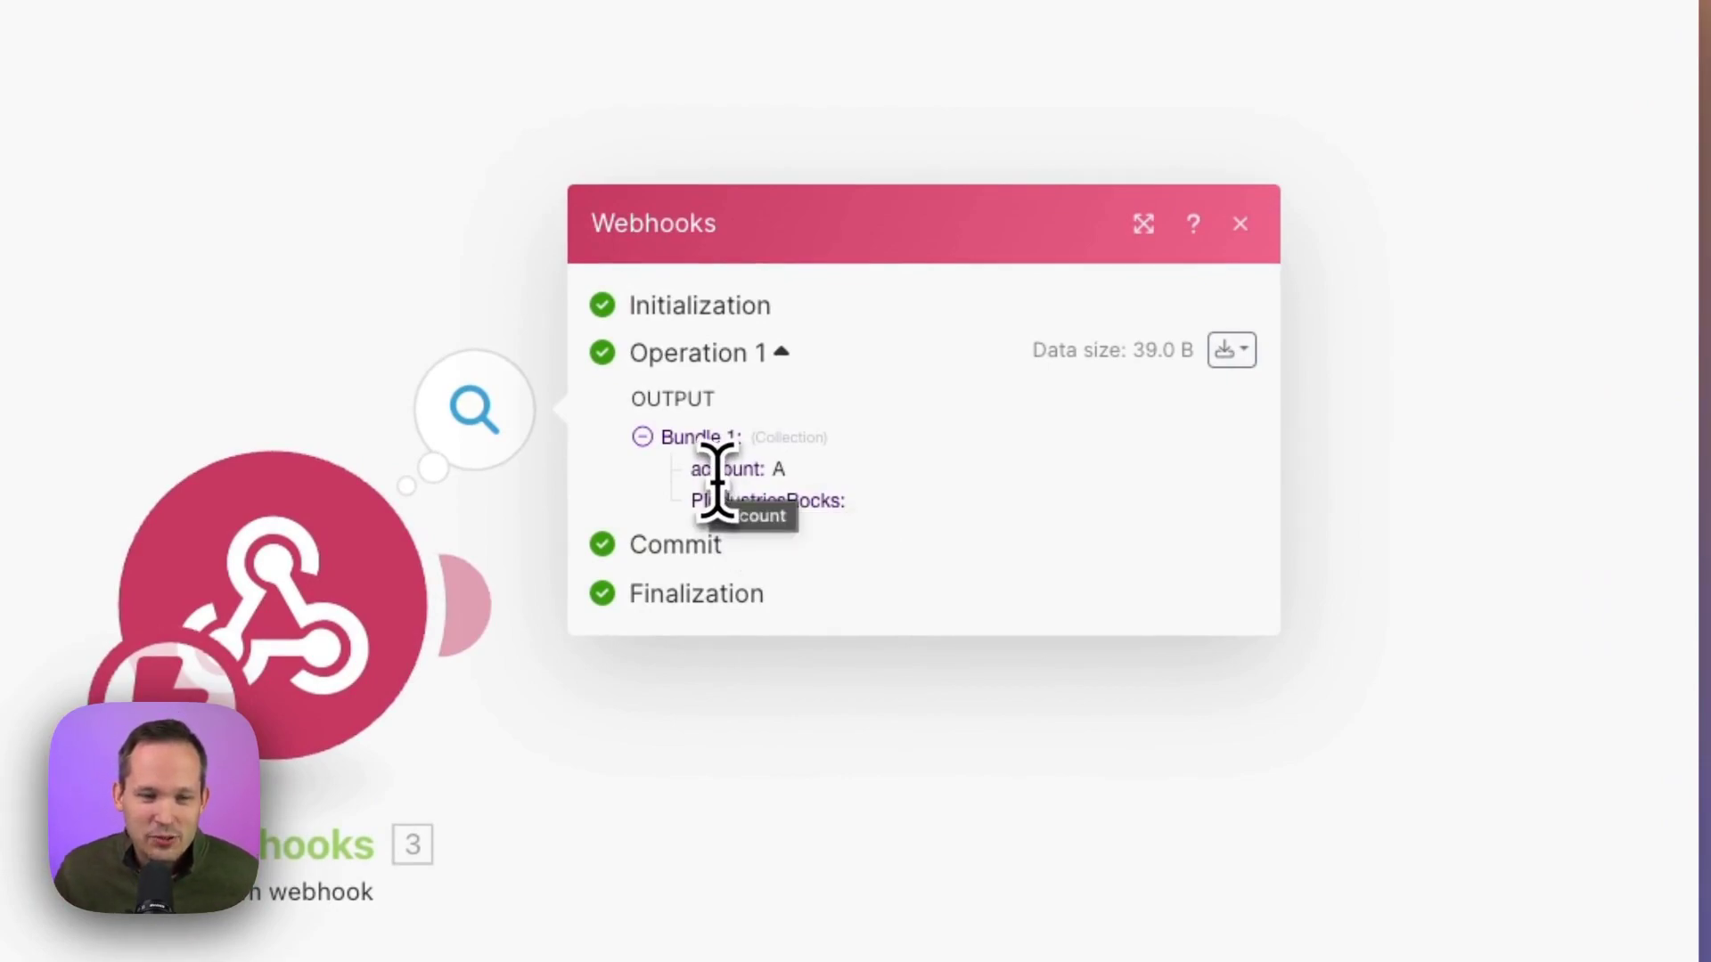
{"action": "double_click", "coordinate": [722, 469]}
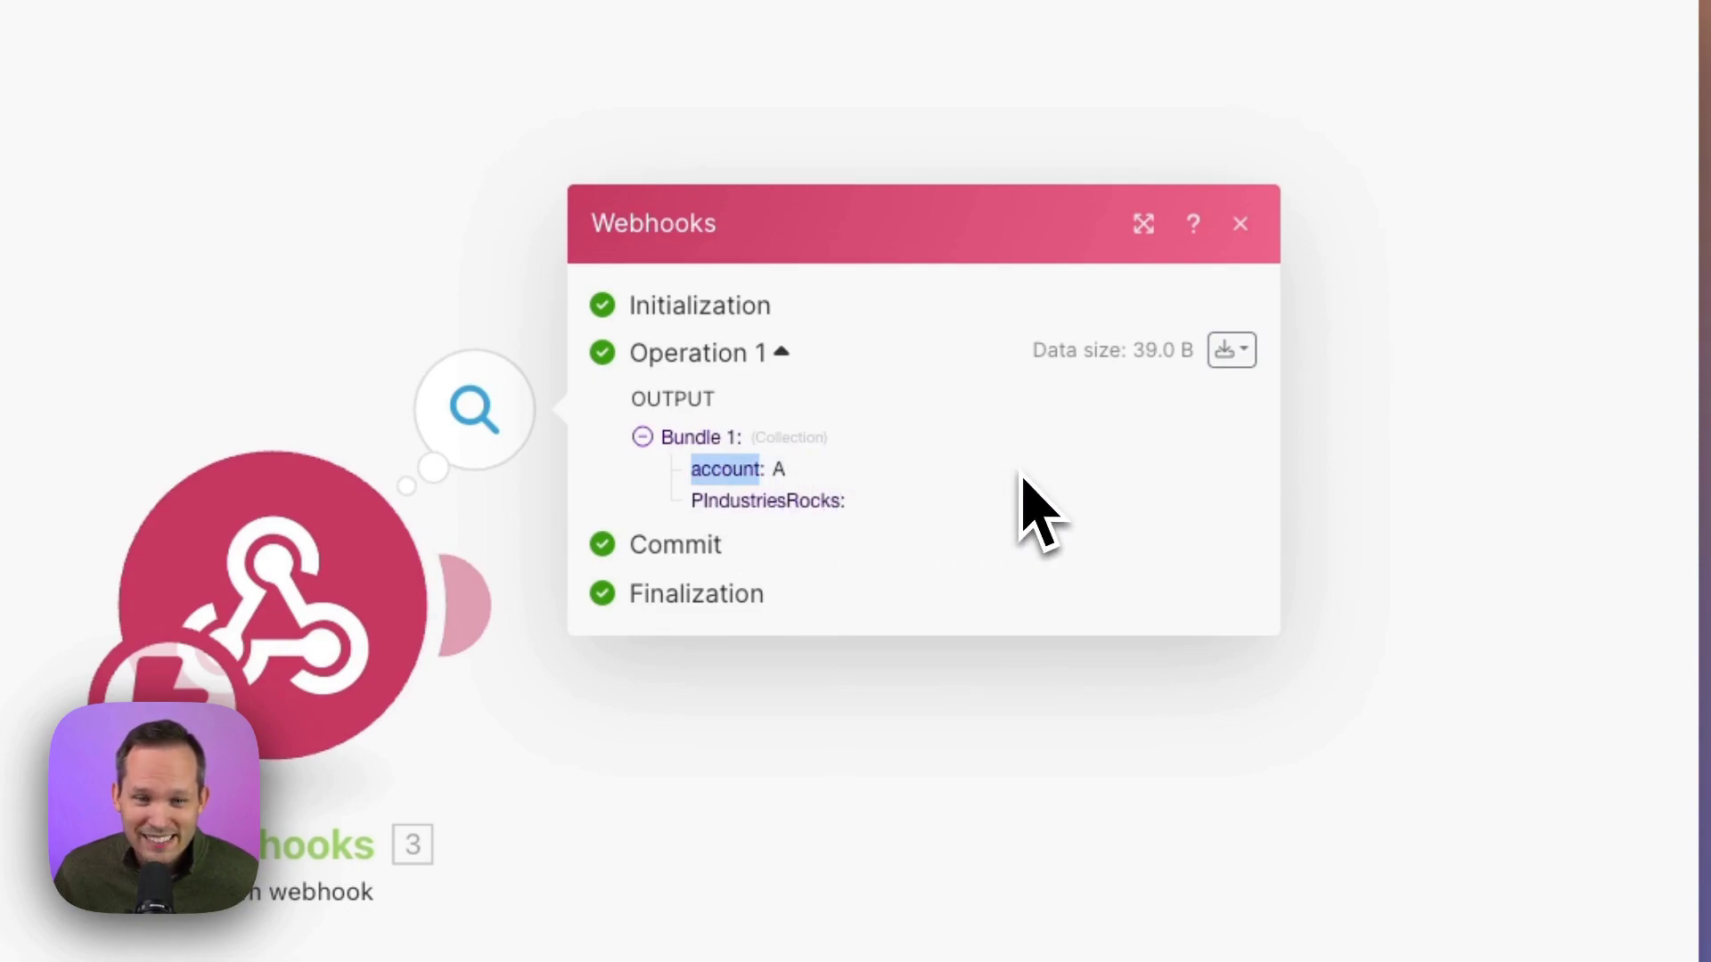
{"action": "left_click", "coordinate": [912, 502]}
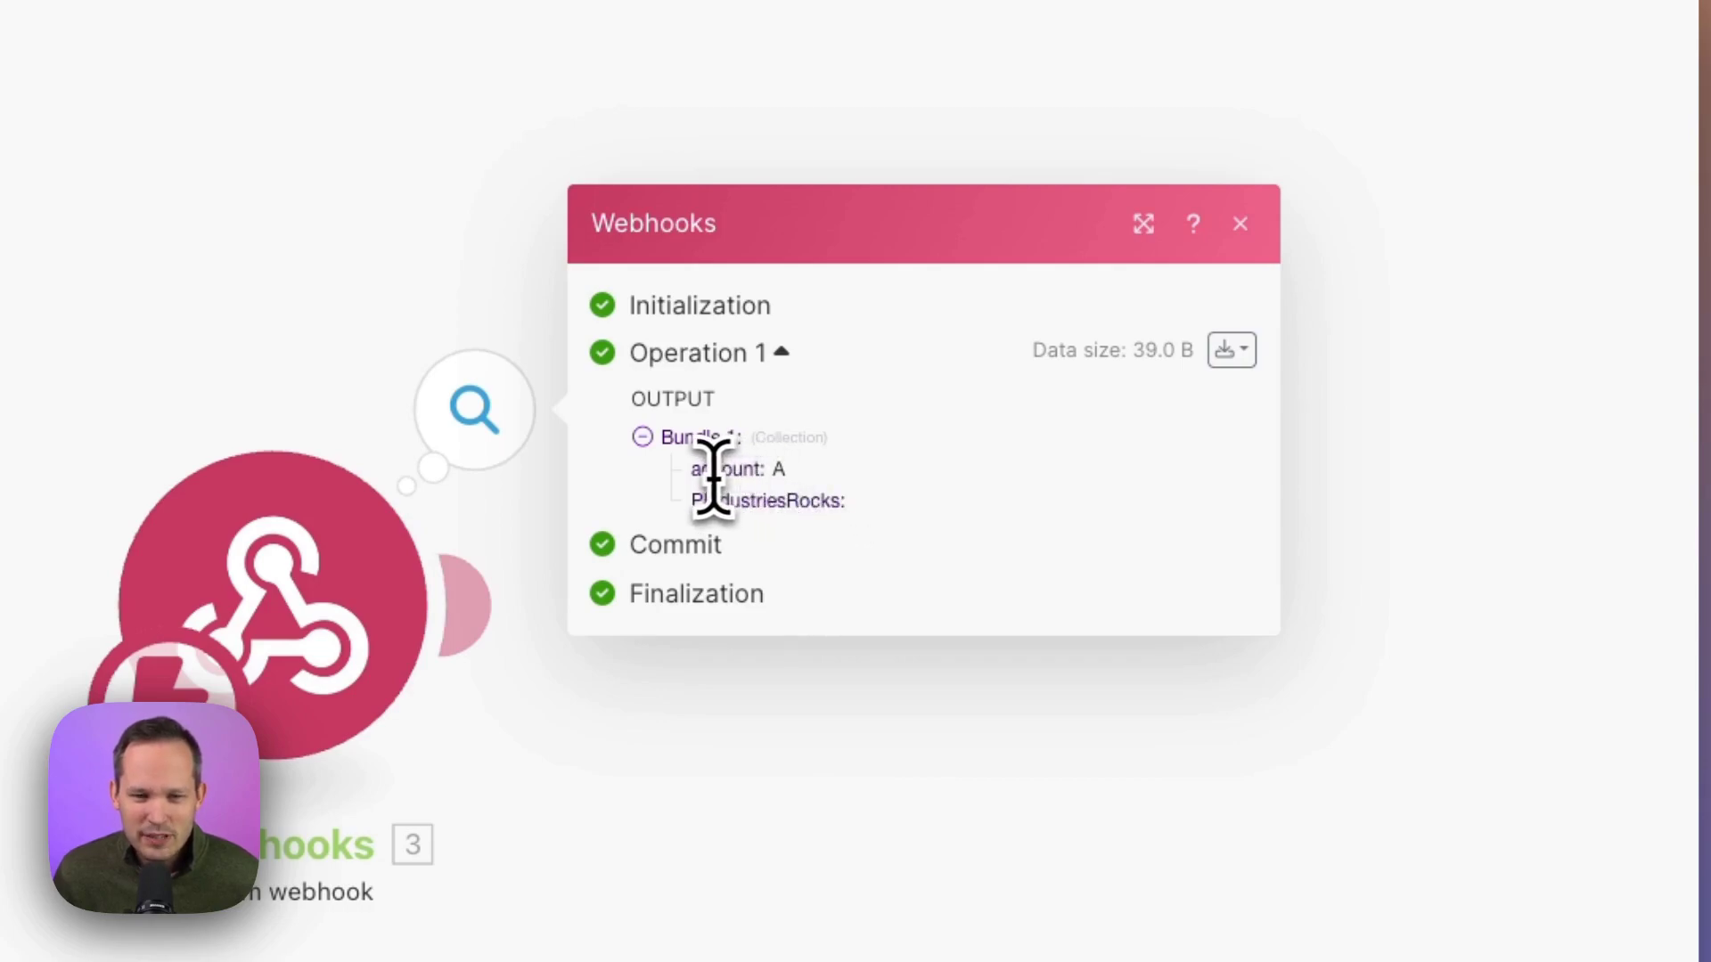
{"action": "left_click_drag", "start_coordinate": [701, 469], "coordinate": [722, 470]}
{"action": "double_click", "coordinate": [777, 469]}
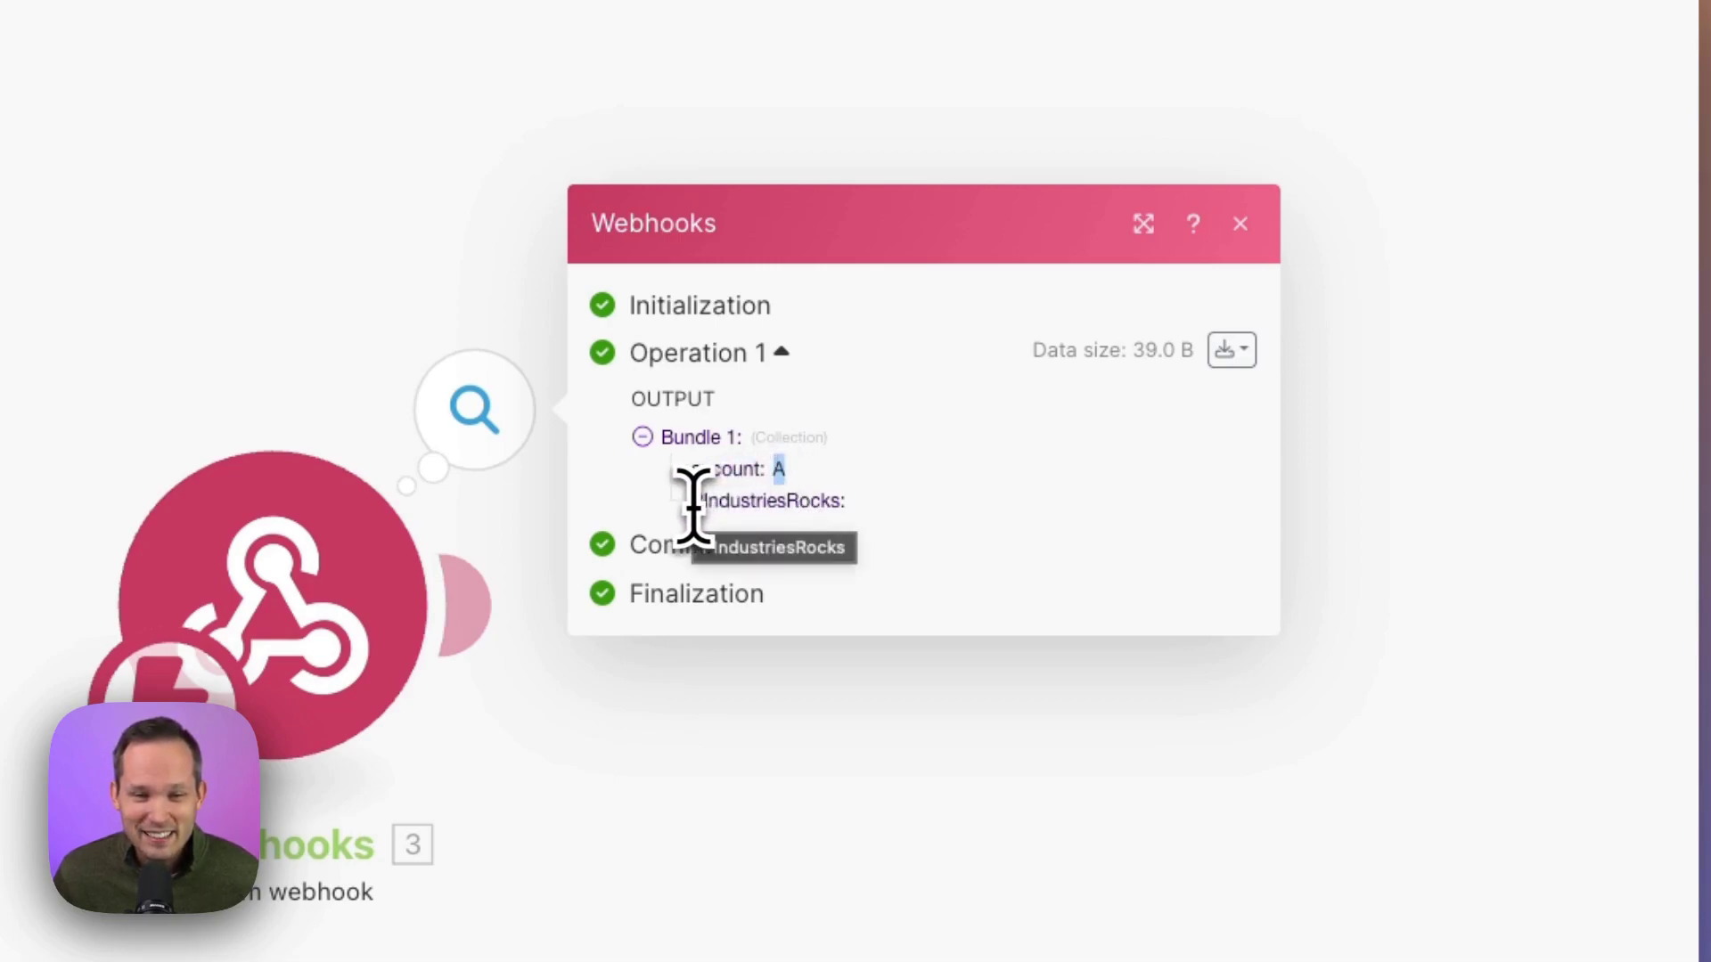
{"action": "left_click_drag", "start_coordinate": [692, 502], "coordinate": [809, 504]}
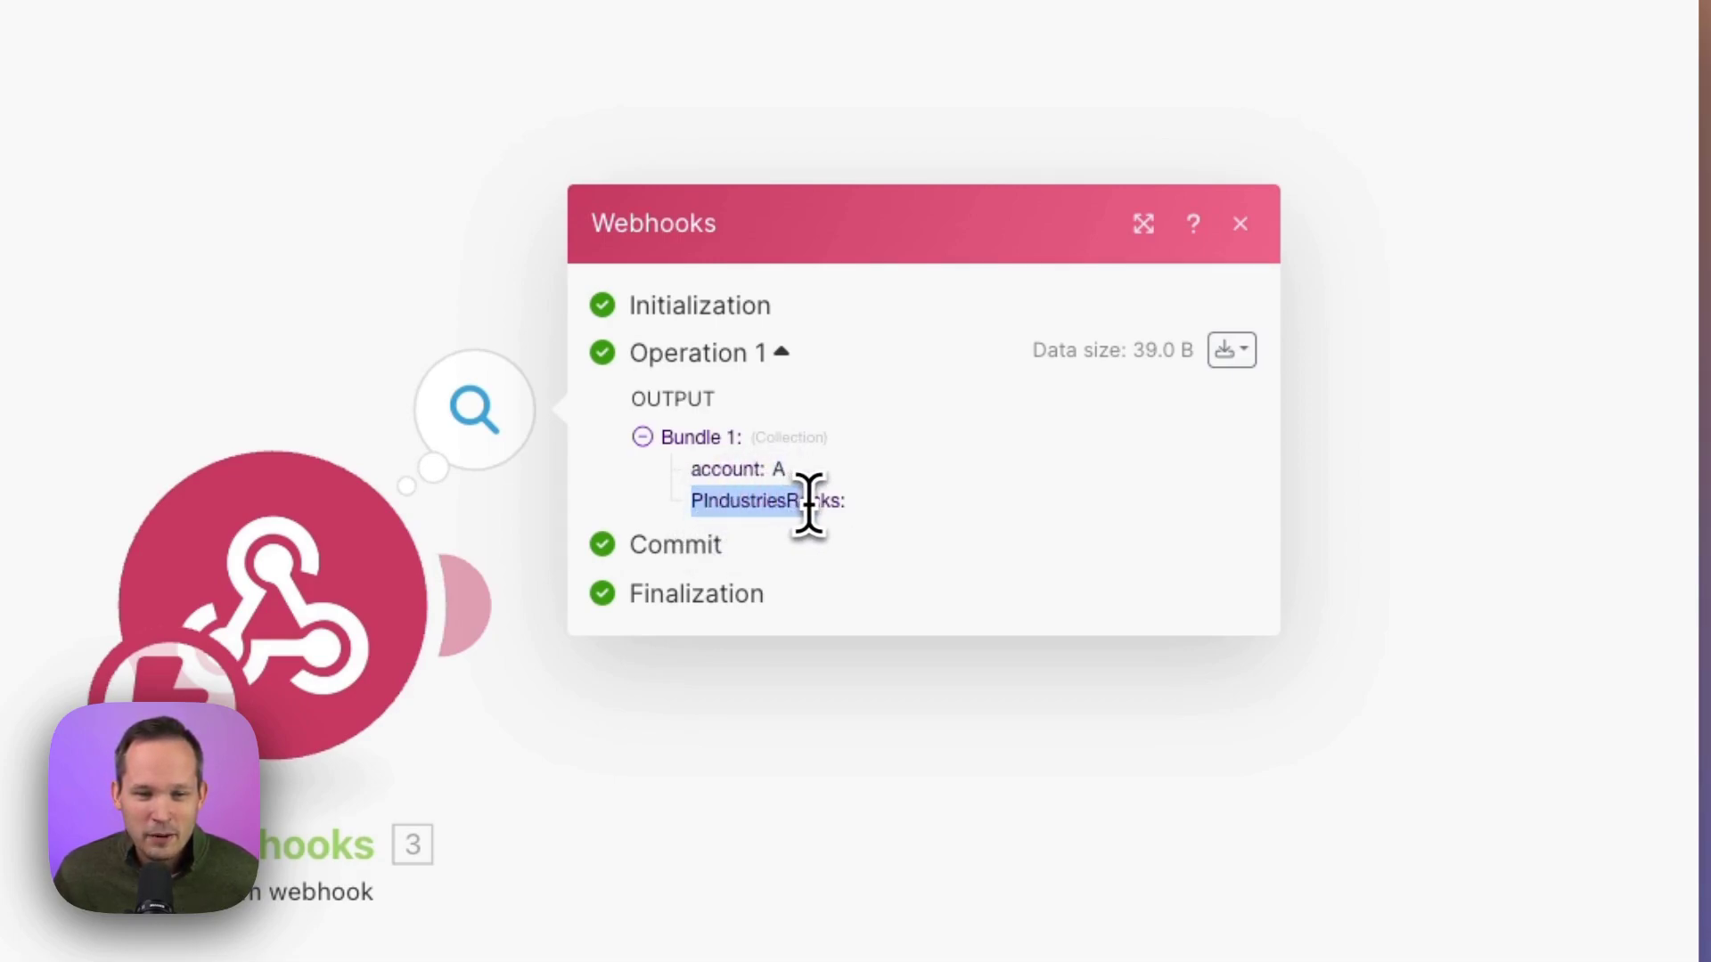
{"action": "left_click", "coordinate": [733, 491]}
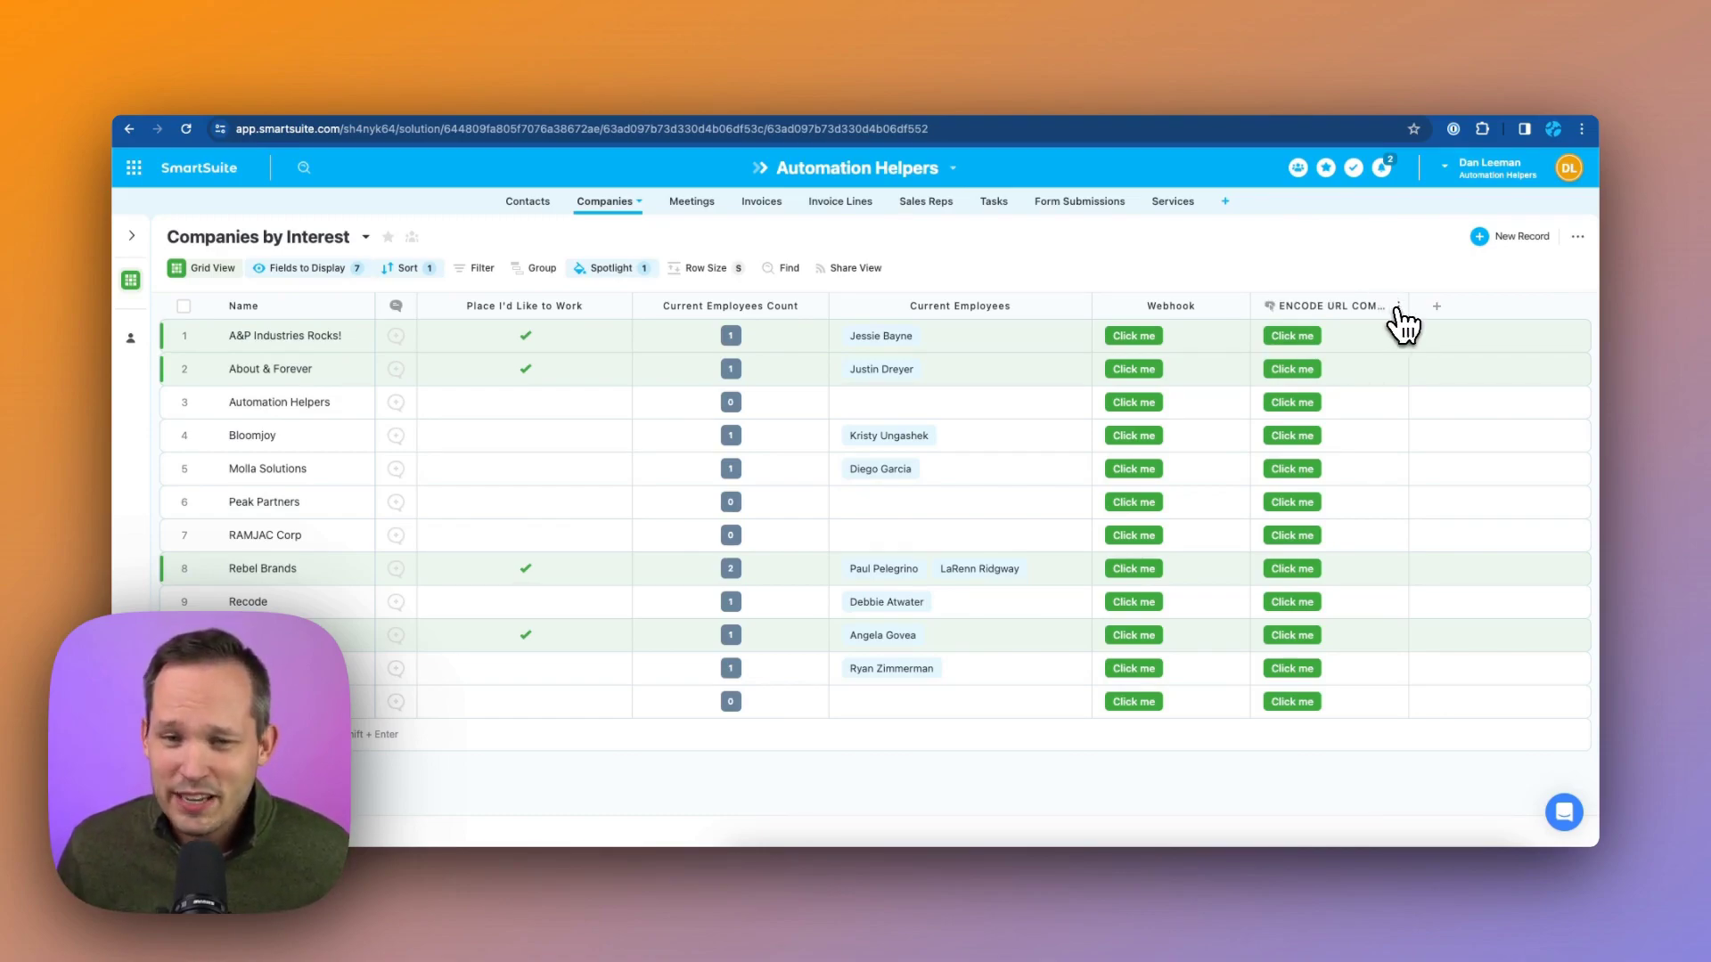
- Inspect the ENCODE URL COMPONENT field's formula wrapping [Name] in ENCODE_URL_COMPONENT, including the function's help
{"action": "left_click", "coordinate": [1401, 308]}
{"action": "left_click", "coordinate": [1367, 347]}
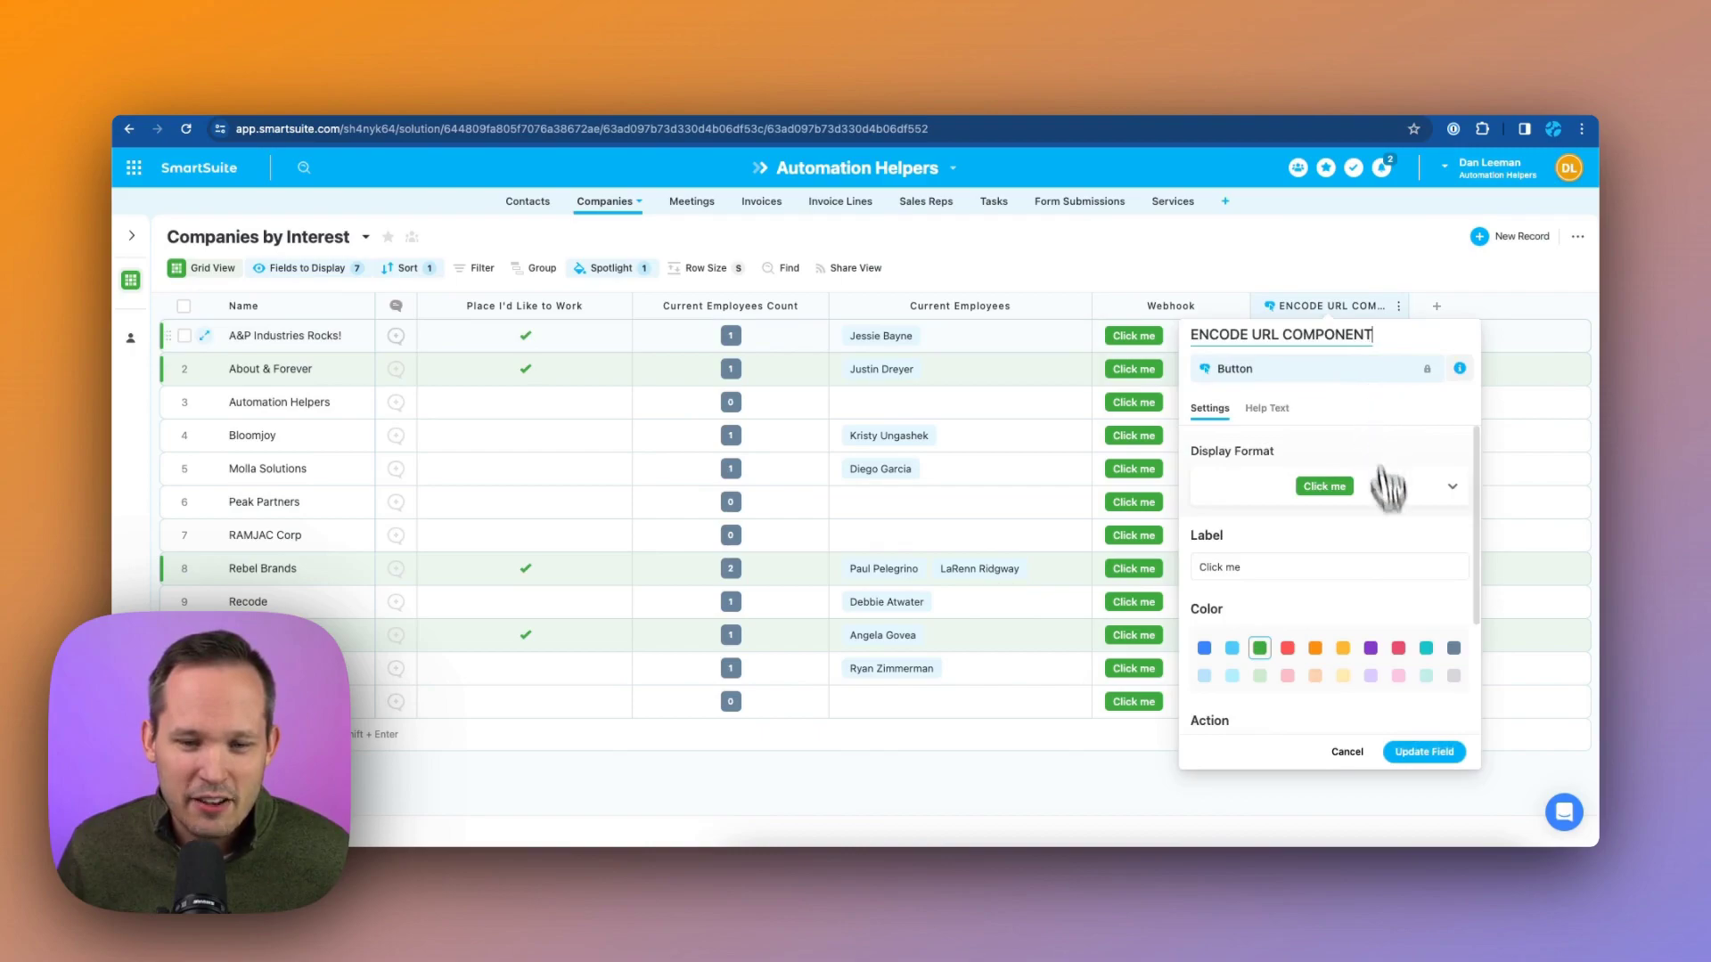
{"action": "scroll", "coordinate": [1394, 588], "scroll_direction": "down", "scroll_amount": 2}
{"action": "left_click", "coordinate": [1460, 656]}
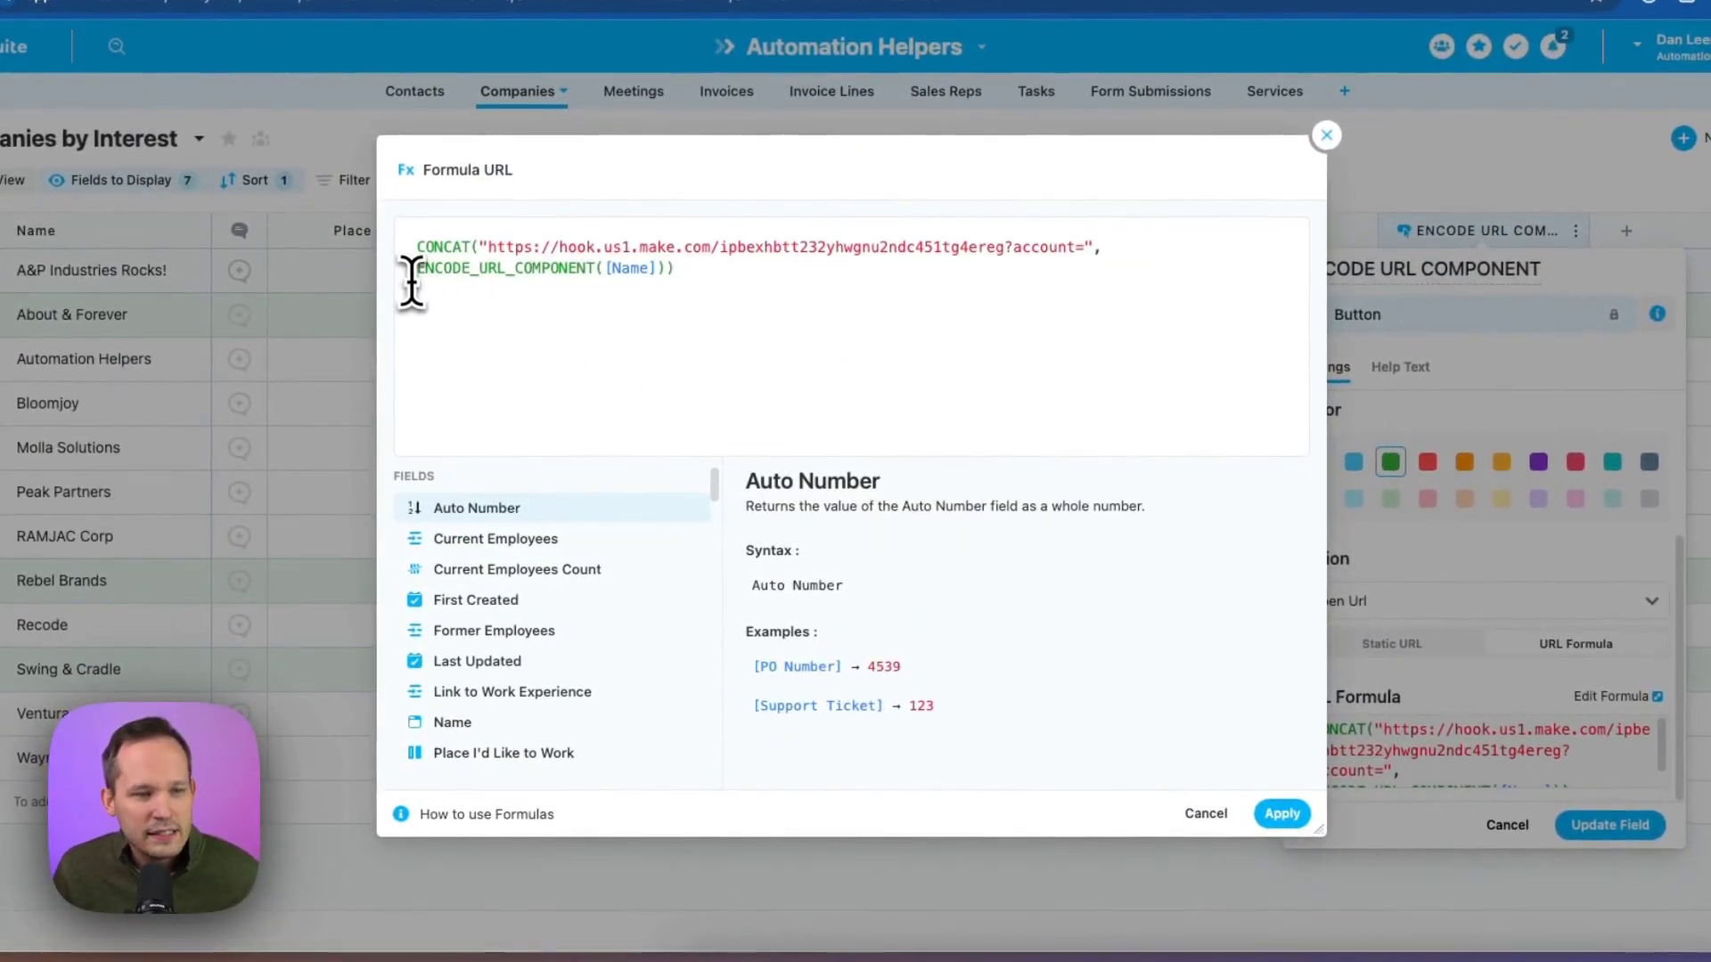
{"action": "left_click_drag", "start_coordinate": [415, 270], "coordinate": [476, 271]}
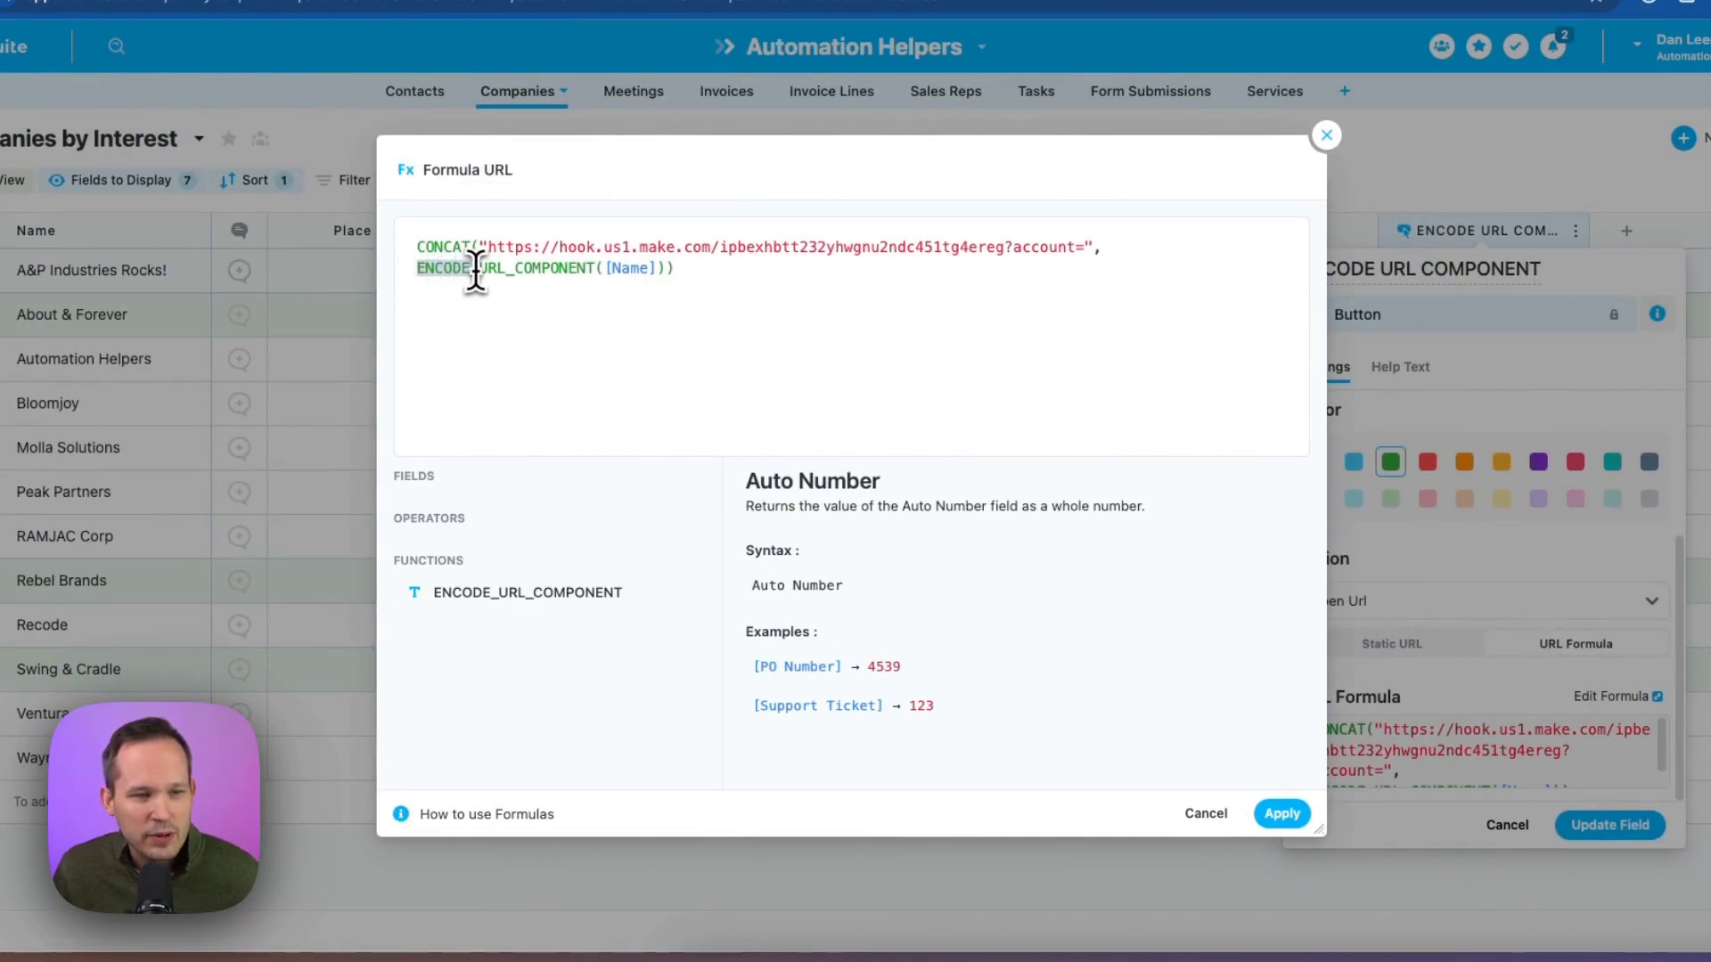
{"action": "left_click", "coordinate": [523, 271]}
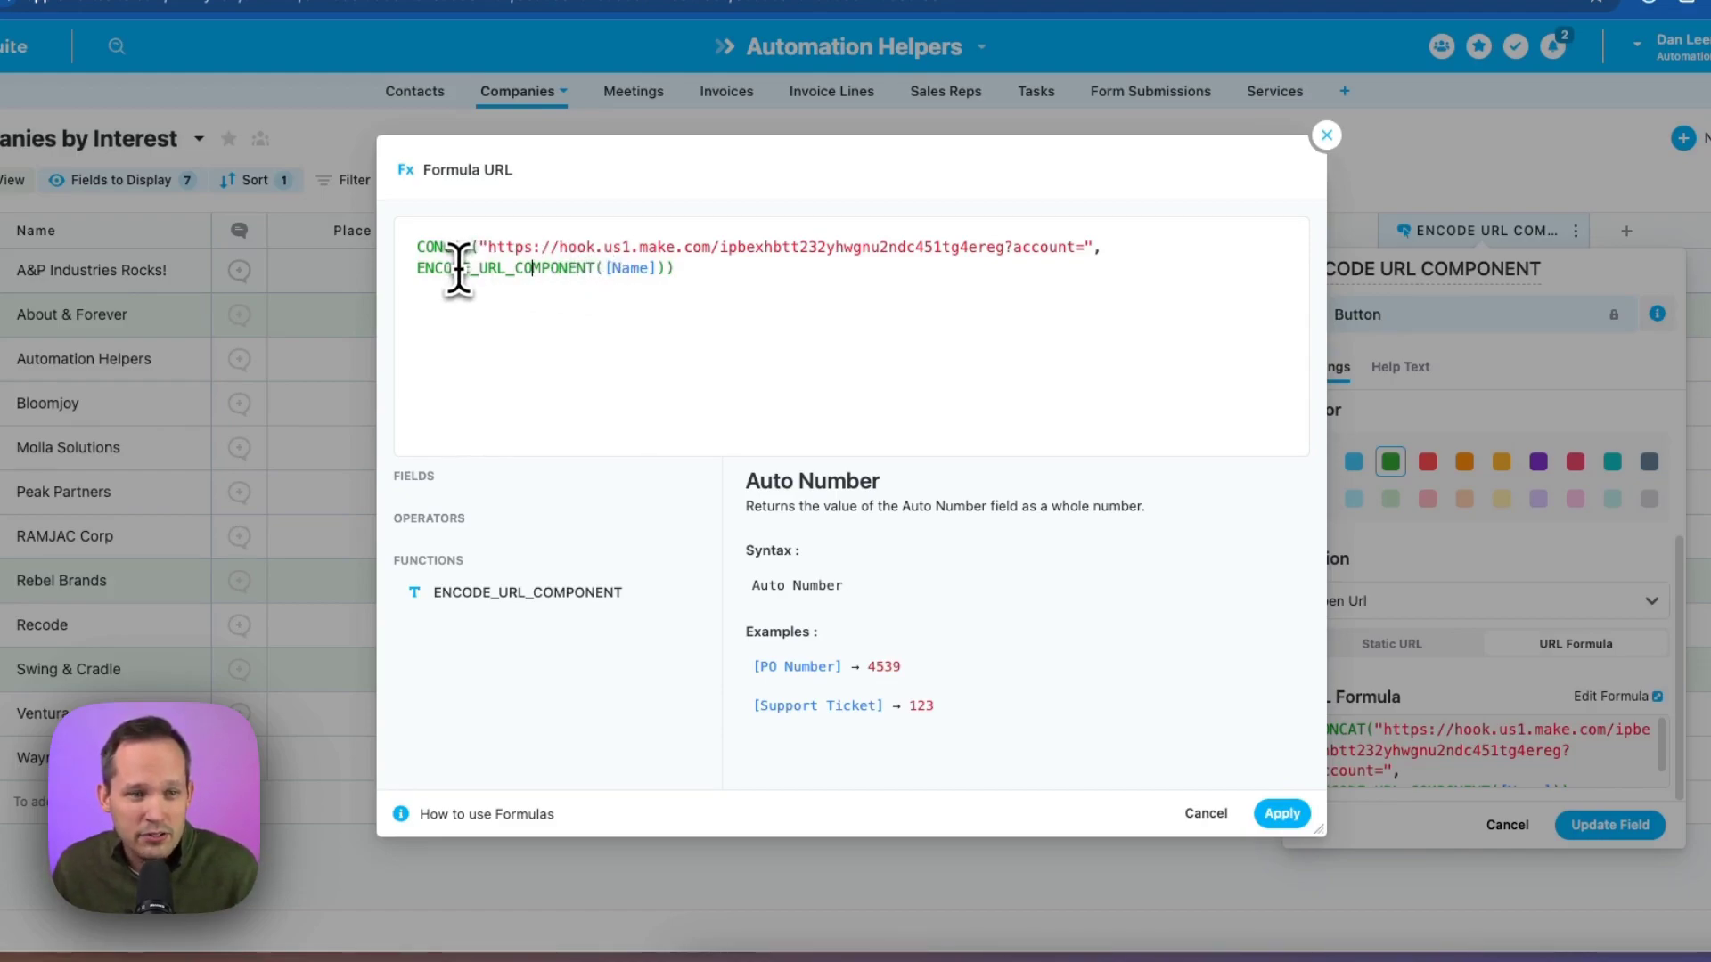
{"action": "left_click", "coordinate": [421, 279]}
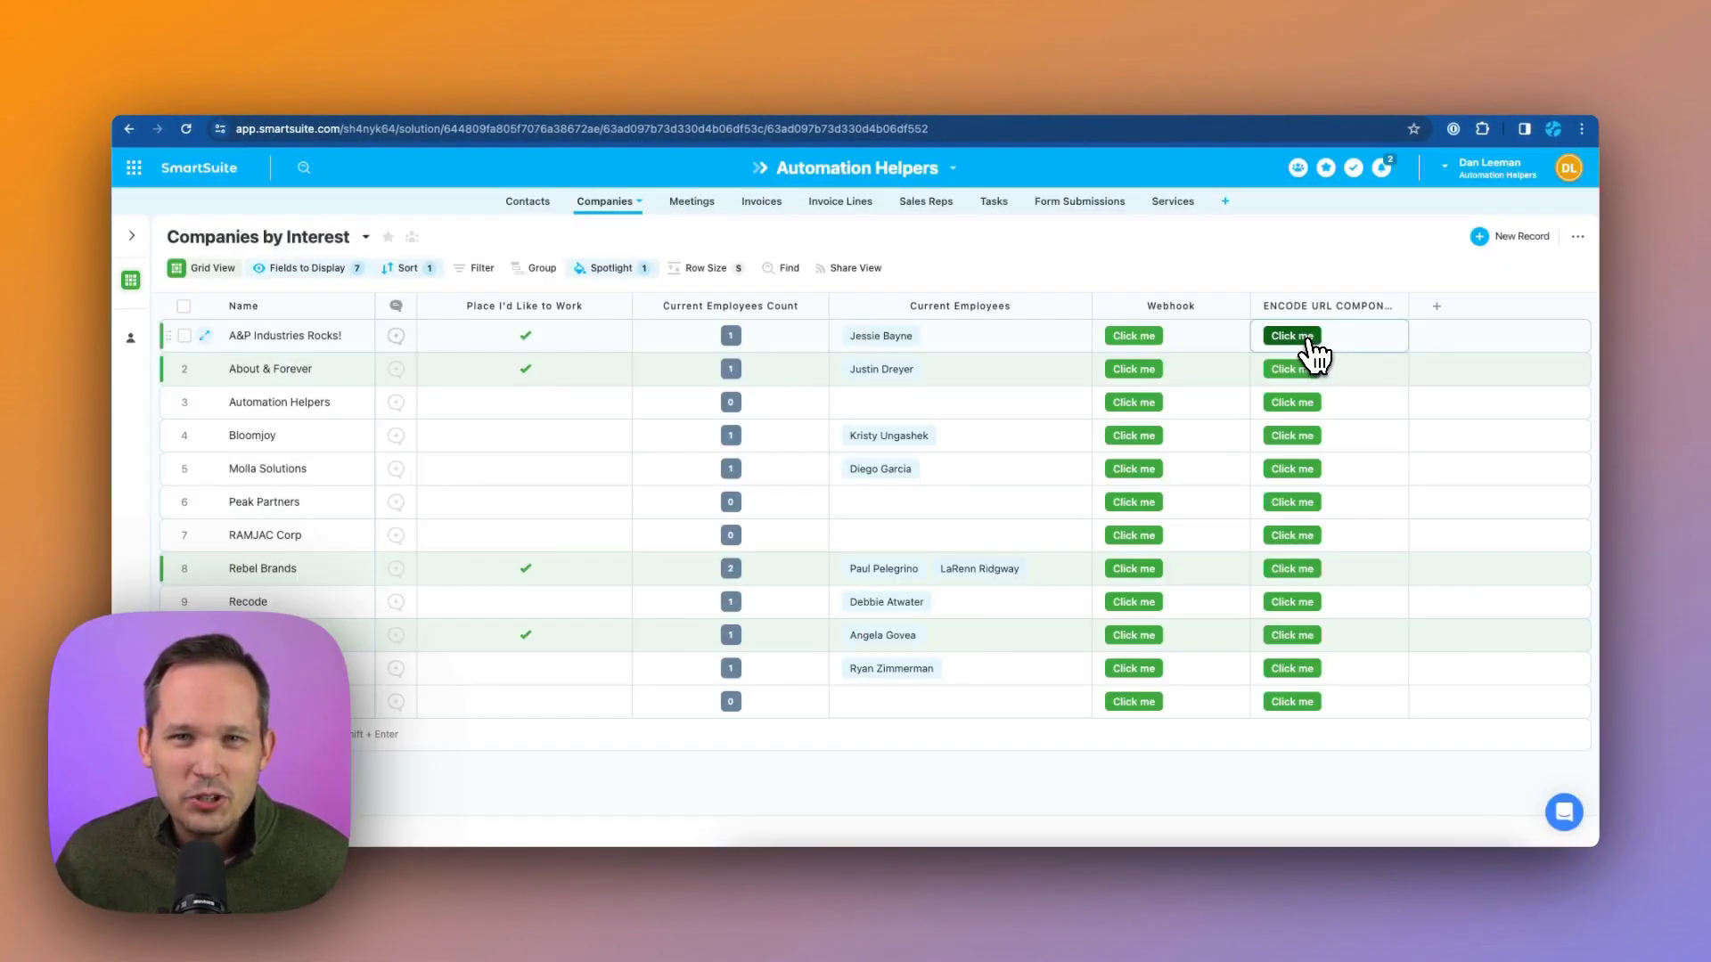
- Trigger the ENCODE URL COMPONENT button and confirm Make received the full account 'A&P Industries Rocks!'
{"action": "left_click", "coordinate": [1309, 343]}
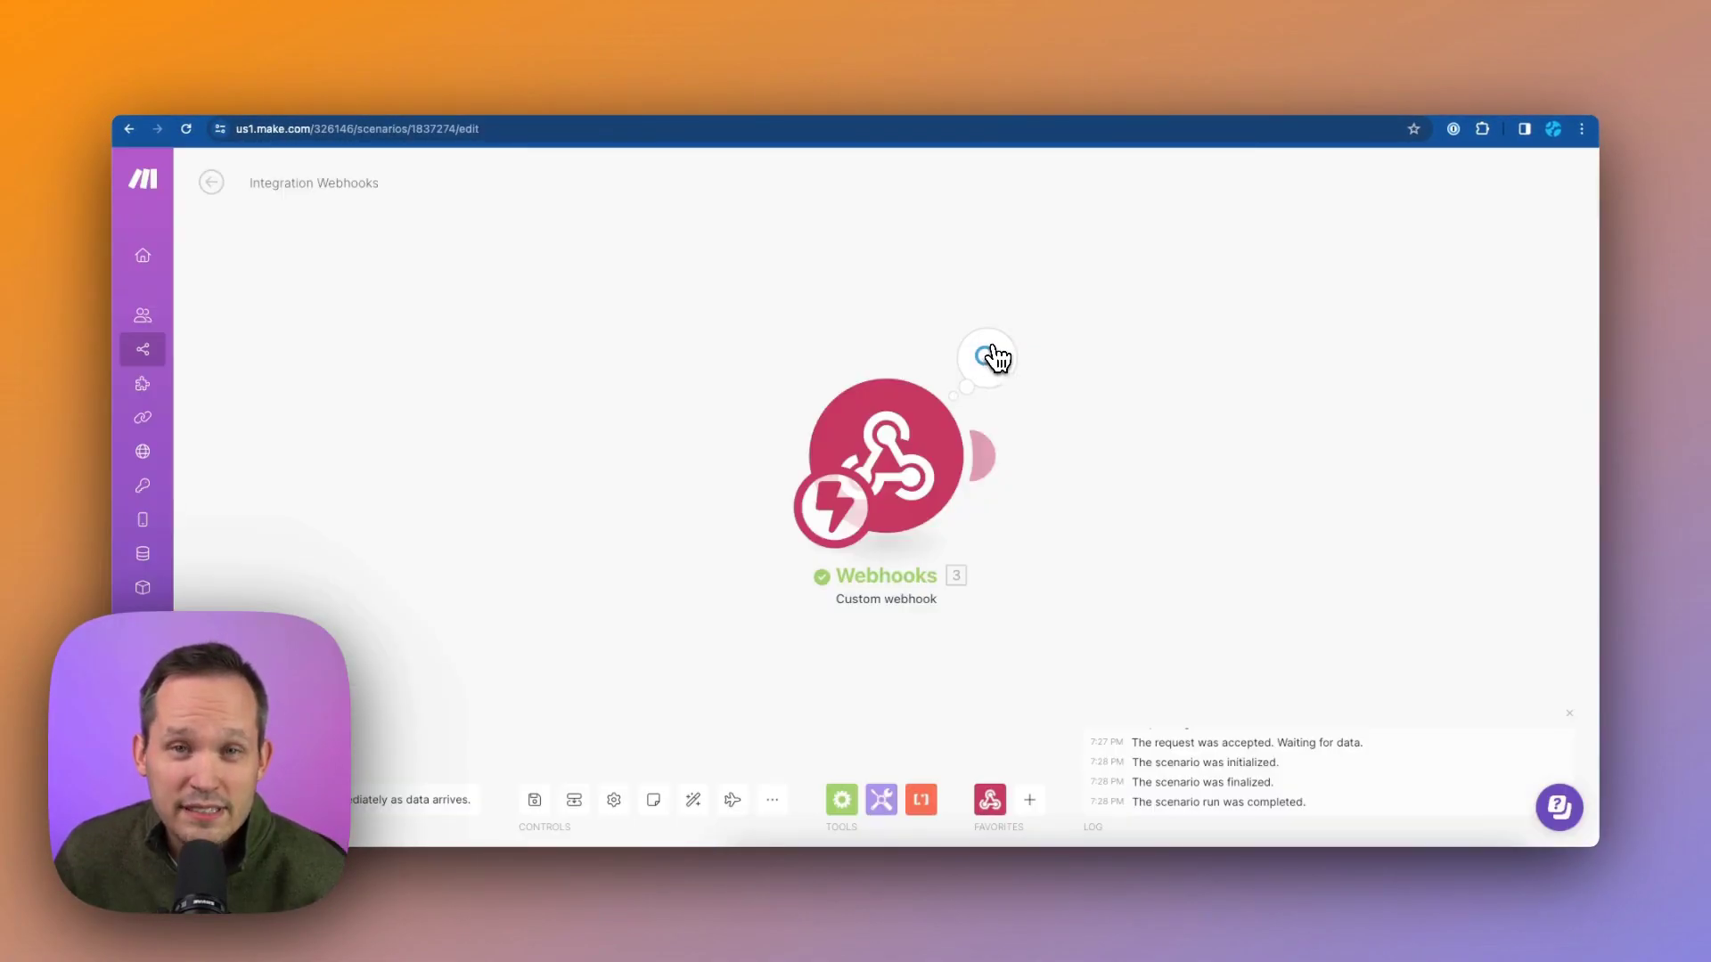
{"action": "left_click", "coordinate": [992, 349]}
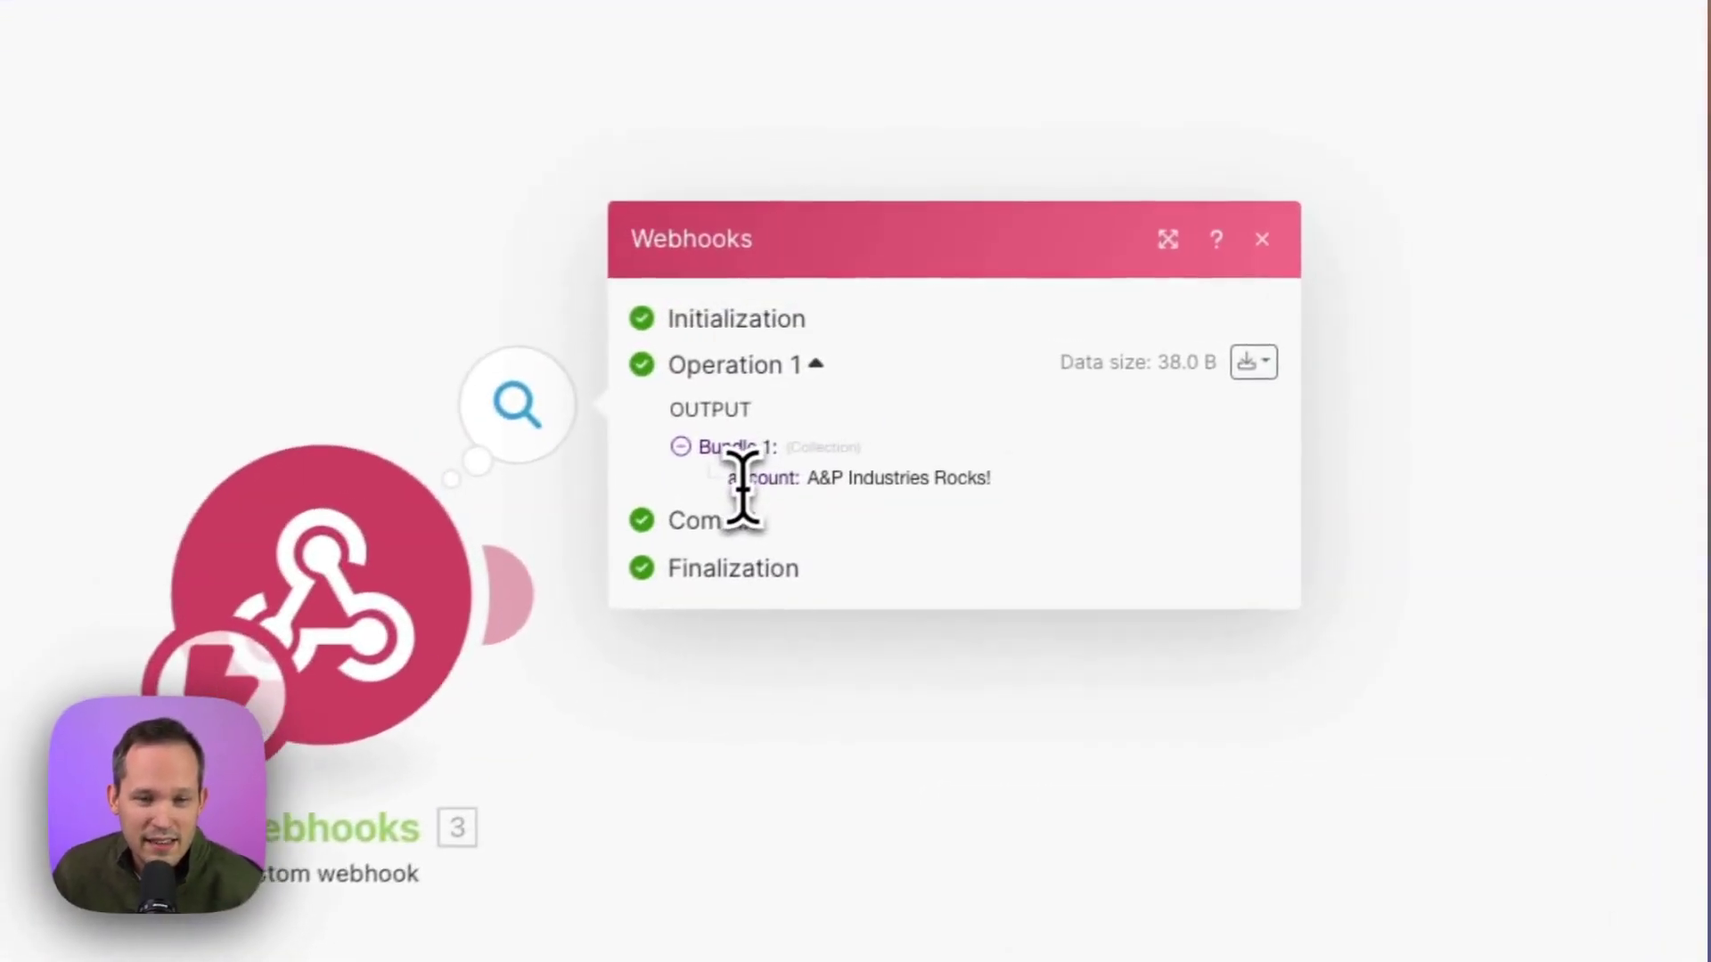
{"action": "left_click_drag", "start_coordinate": [730, 480], "coordinate": [989, 493]}
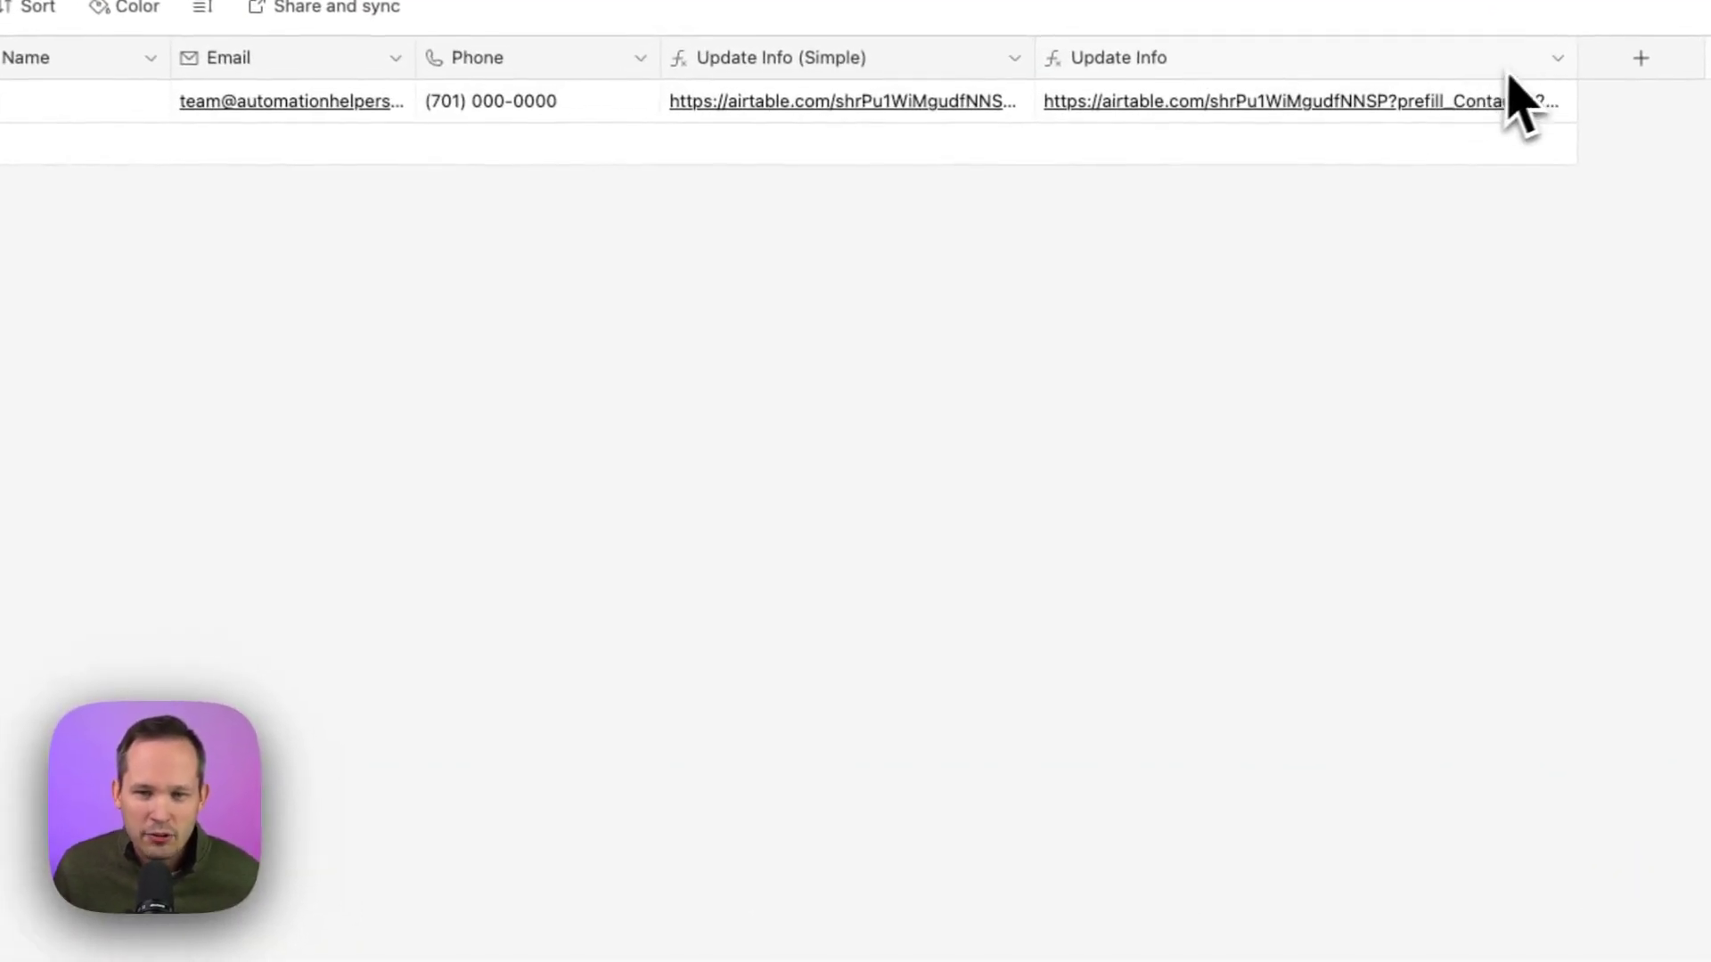
{"action": "left_click", "coordinate": [1555, 58]}
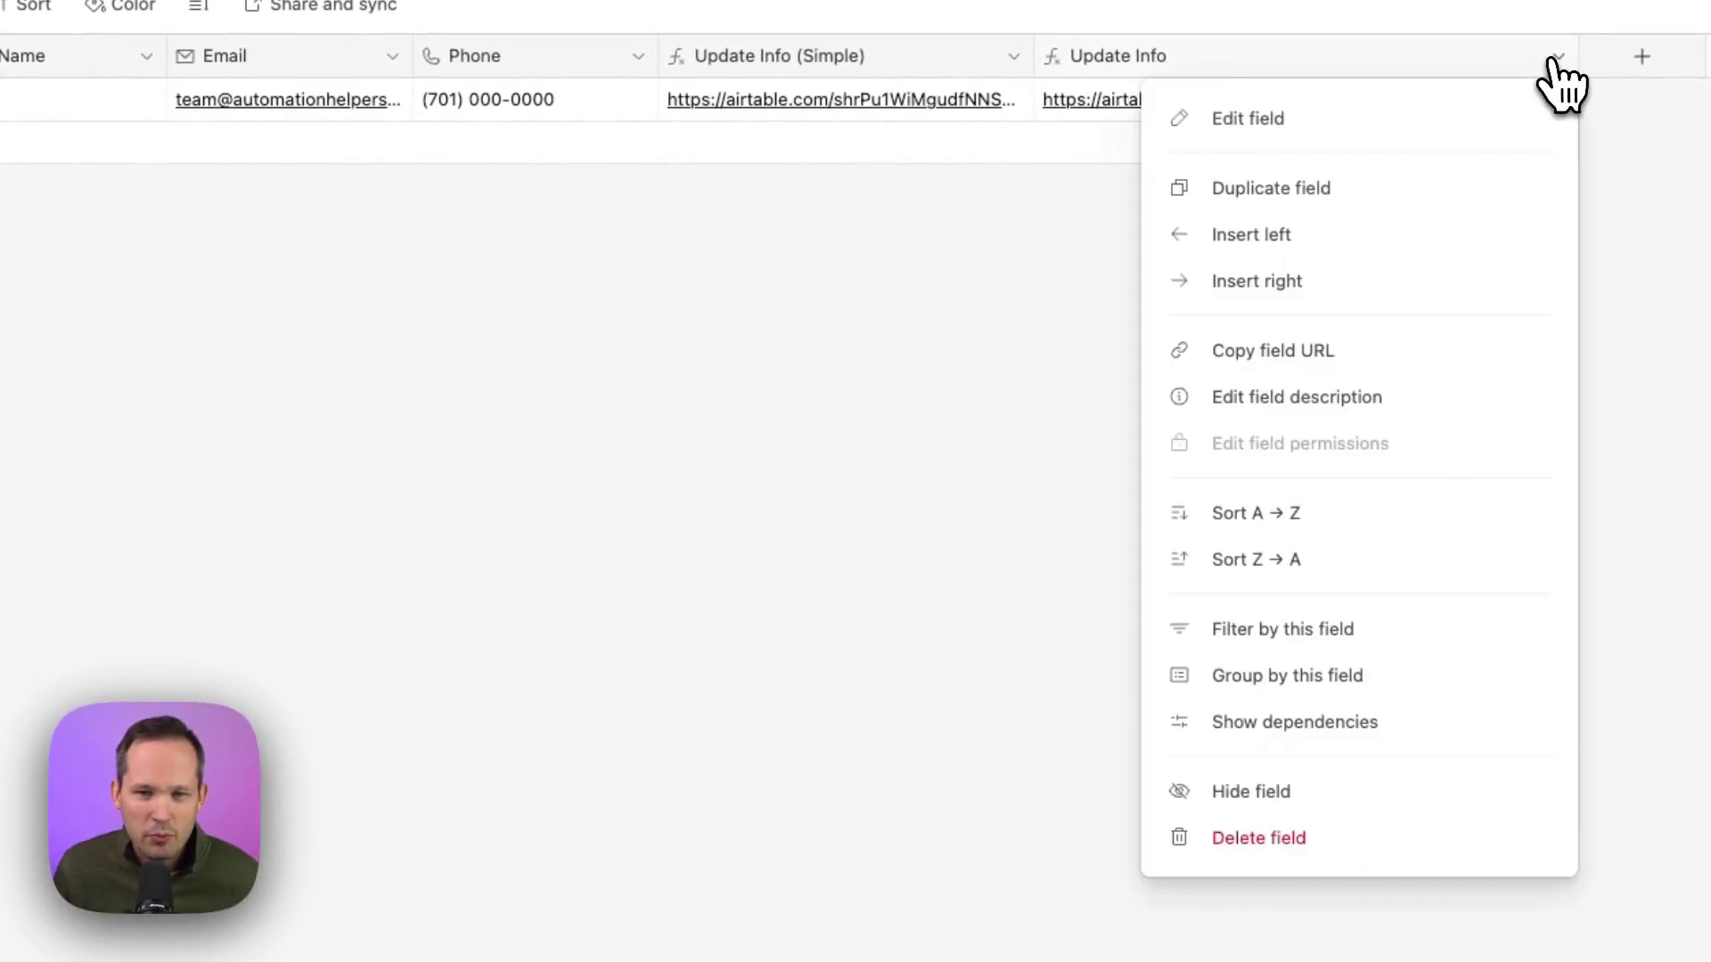
{"action": "left_click", "coordinate": [1417, 118]}
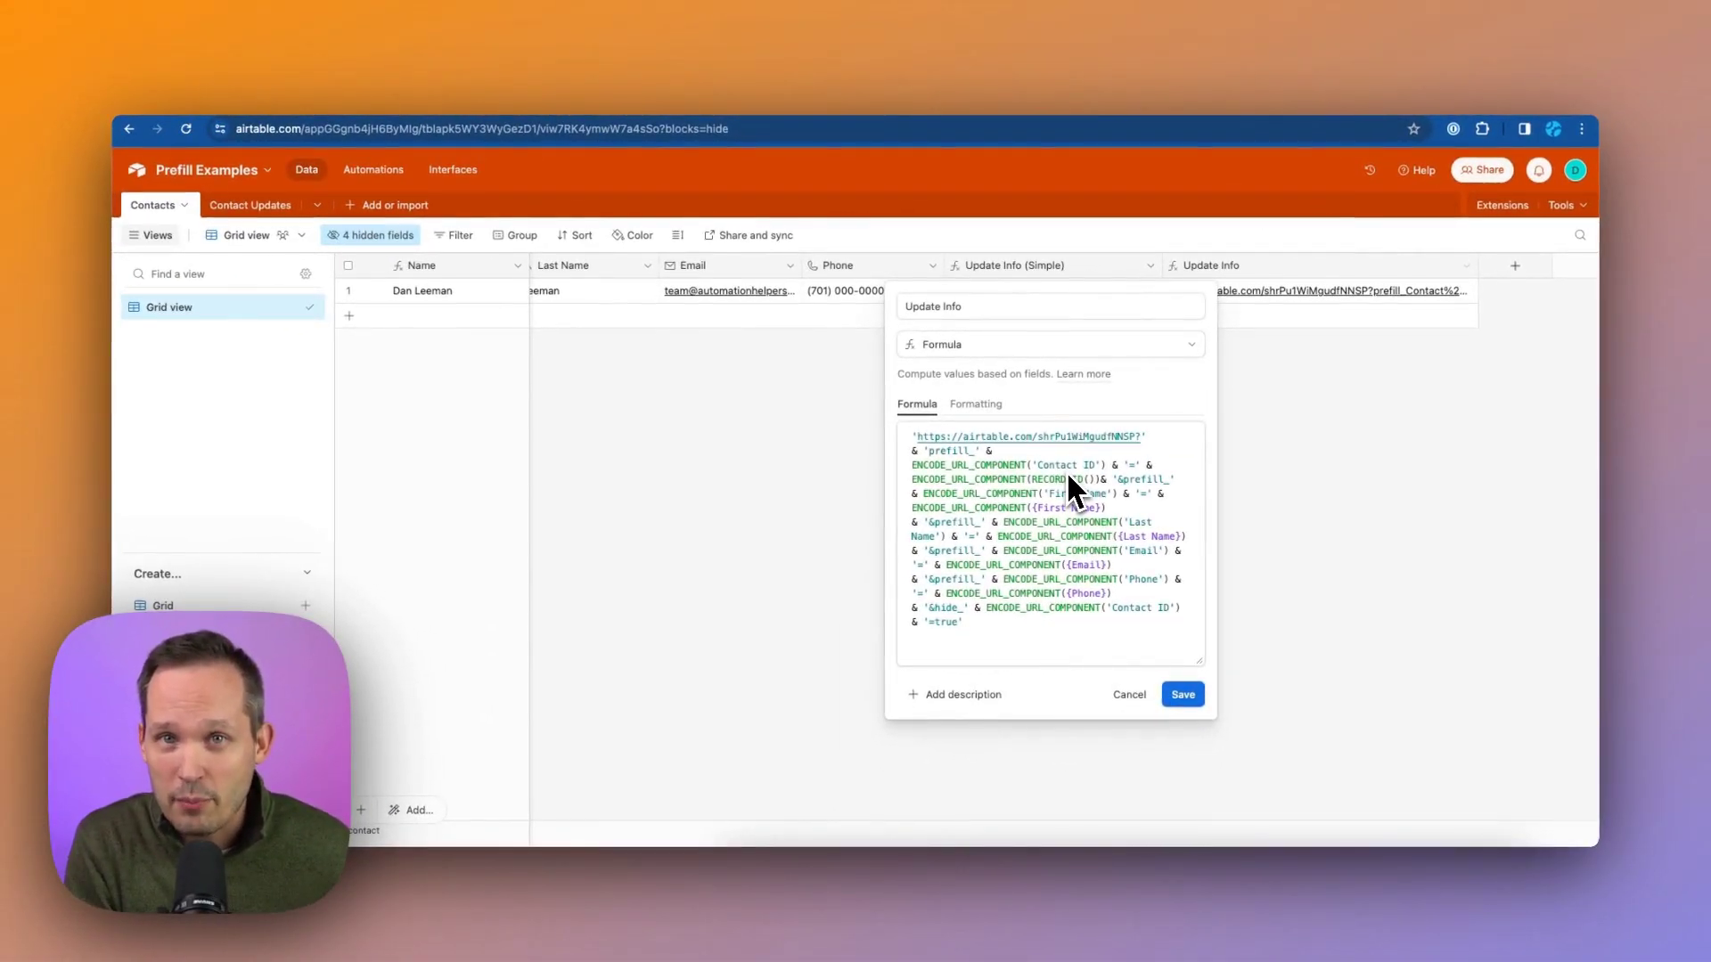
{"action": "left_click", "coordinate": [1320, 390]}
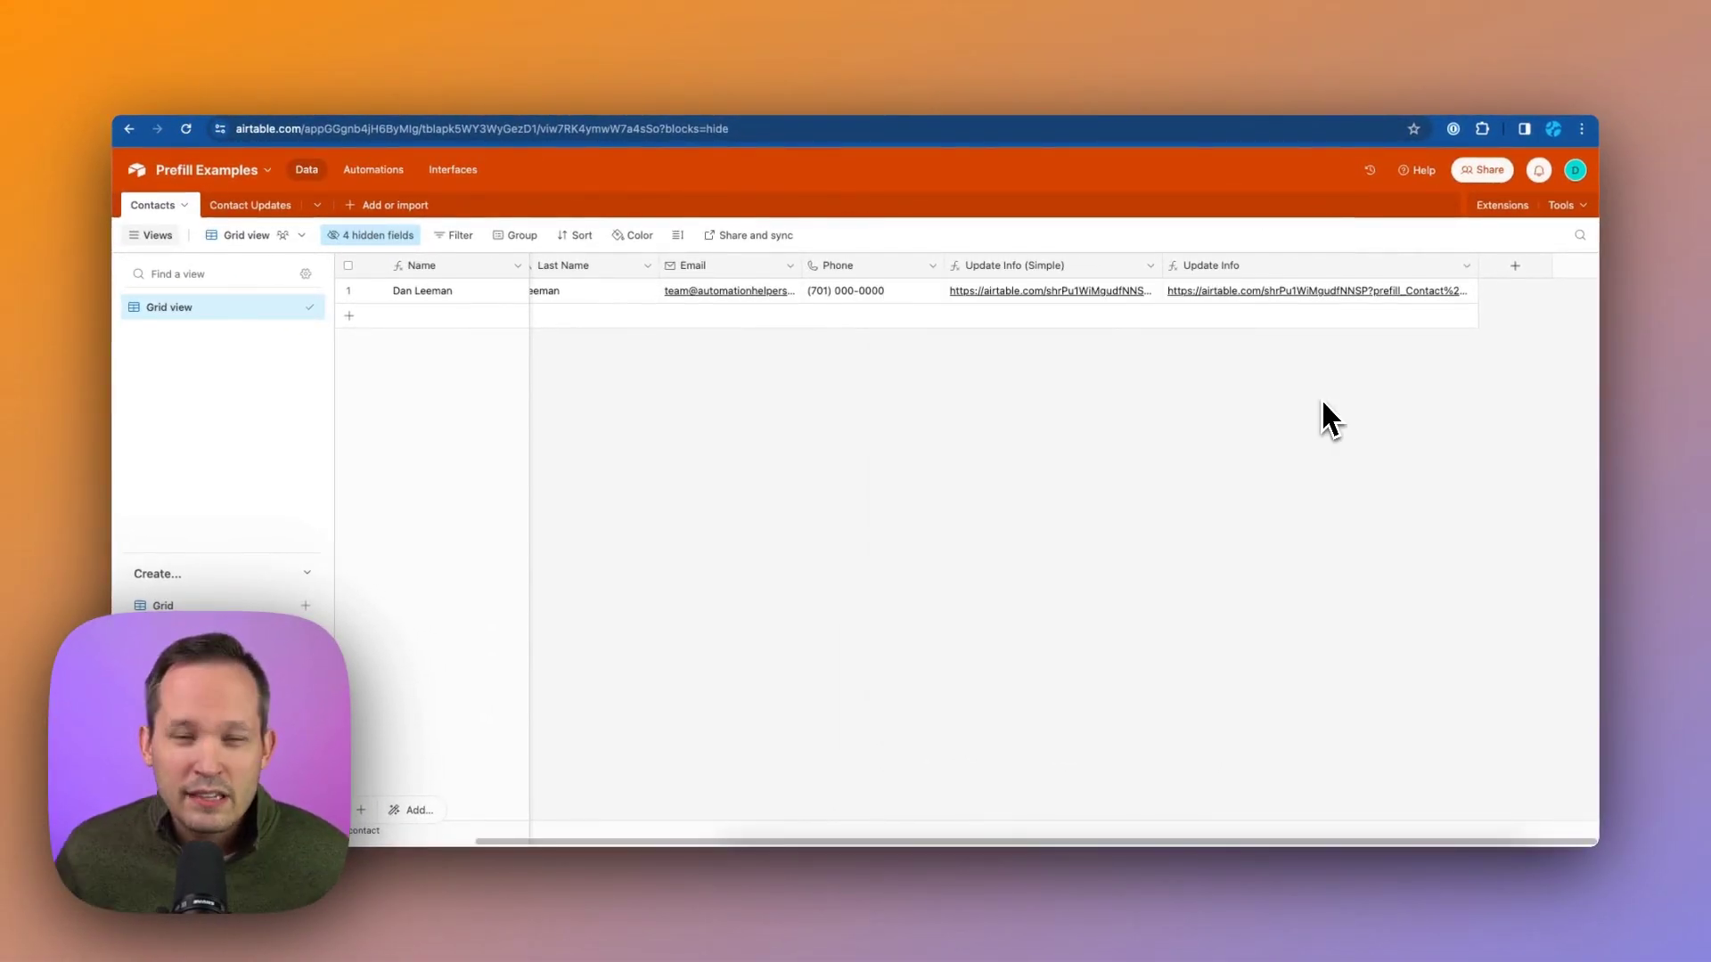
- Open the contact's prefilled Update Contact Info form from the Update Info link and check First Name
{"action": "left_click", "coordinate": [1287, 294]}
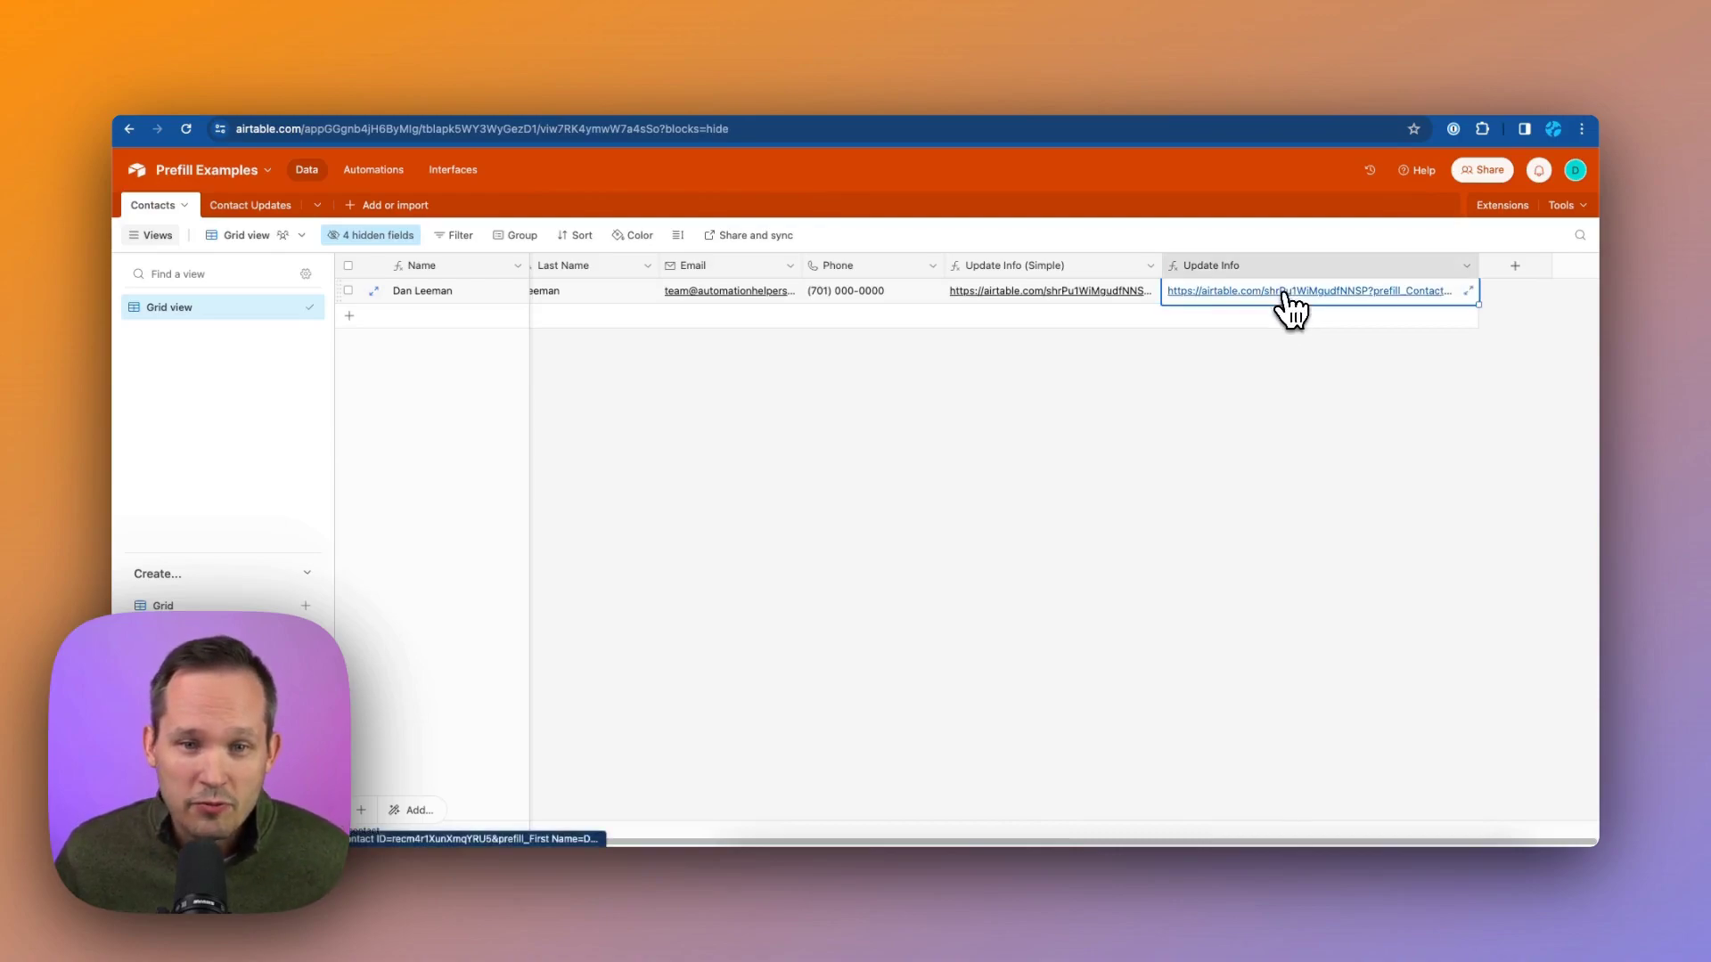
{"action": "left_click", "coordinate": [1283, 296]}
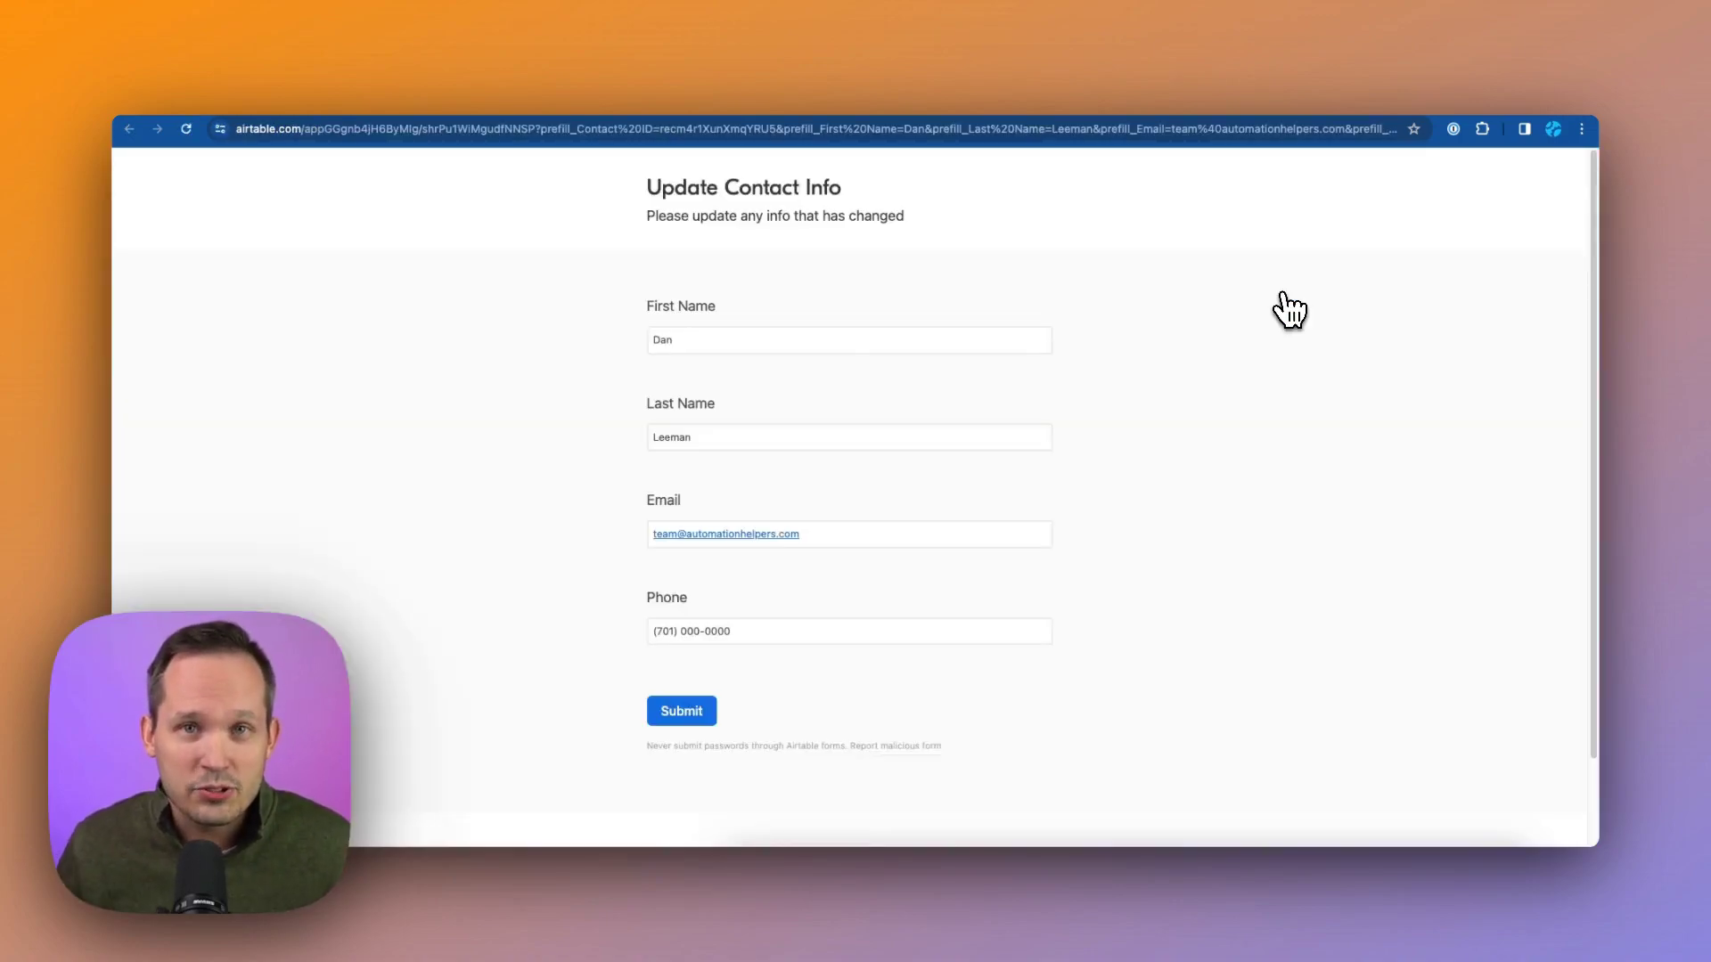
{"action": "left_click", "coordinate": [795, 342]}
{"action": "left_click", "coordinate": [1140, 450]}
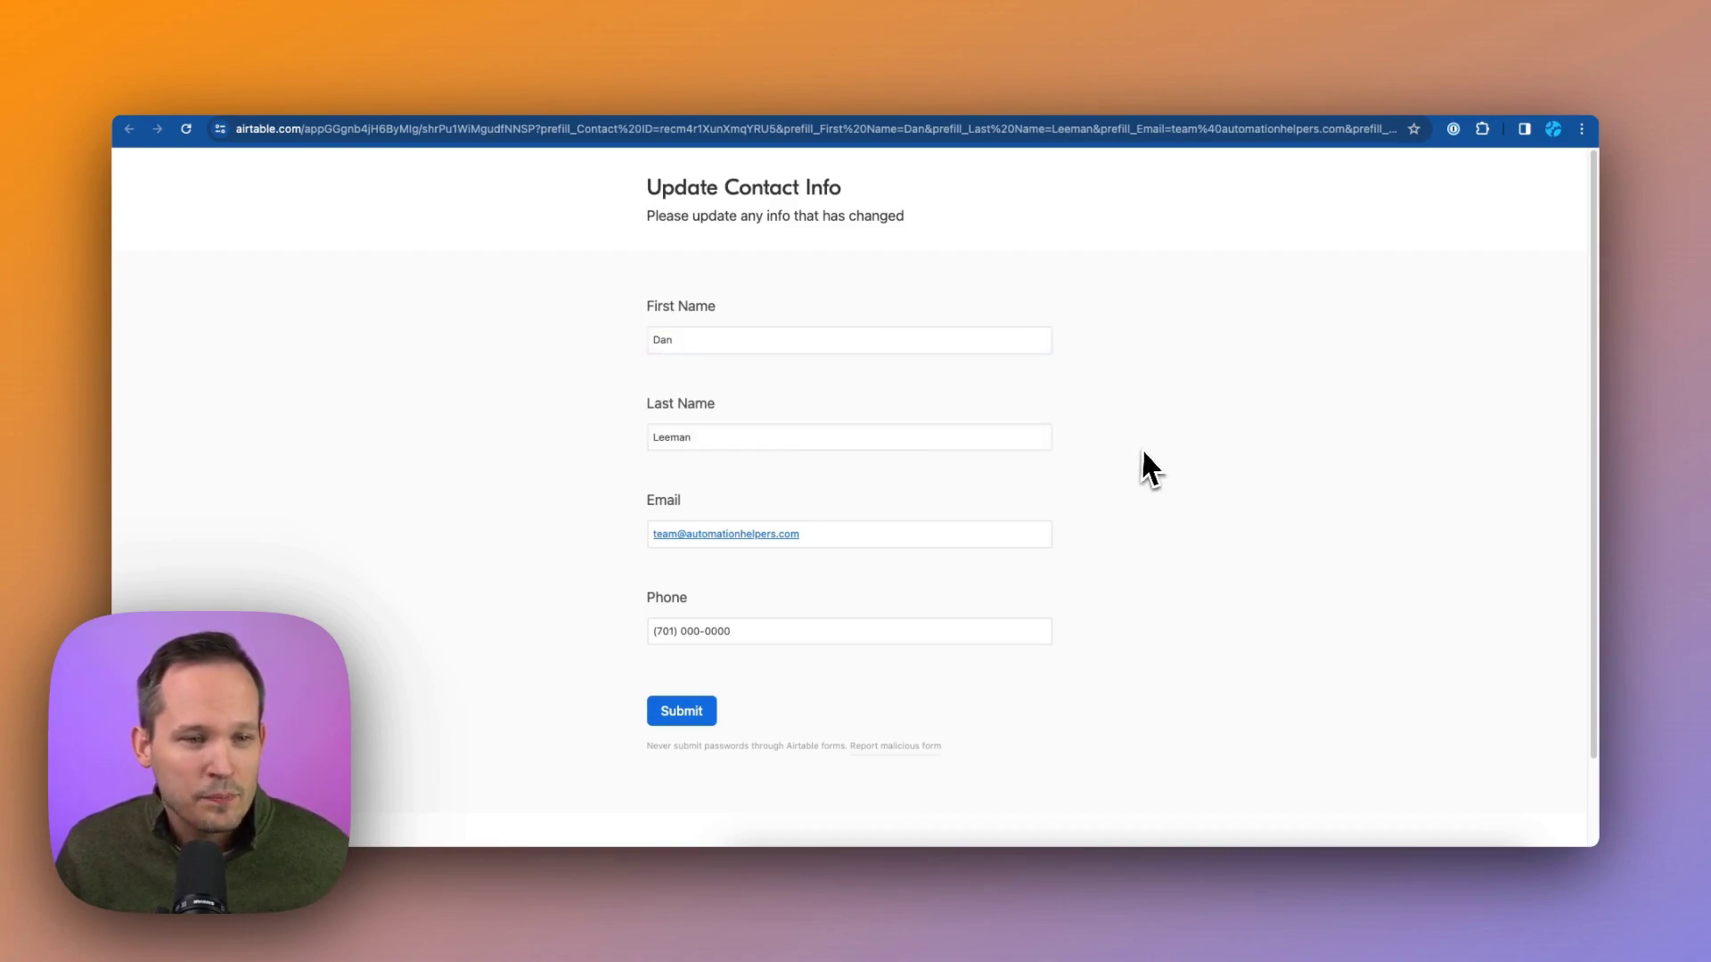